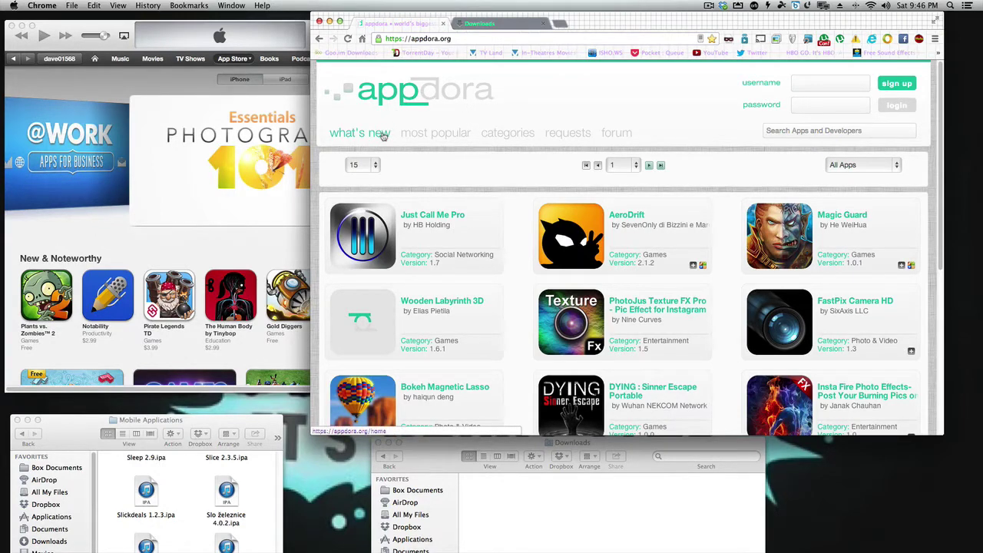
Browse appdora's most popular, Games category and requests pages, then return to the what's new listing
{"action": "left_click", "coordinate": [384, 134]}
{"action": "left_click", "coordinate": [459, 138]}
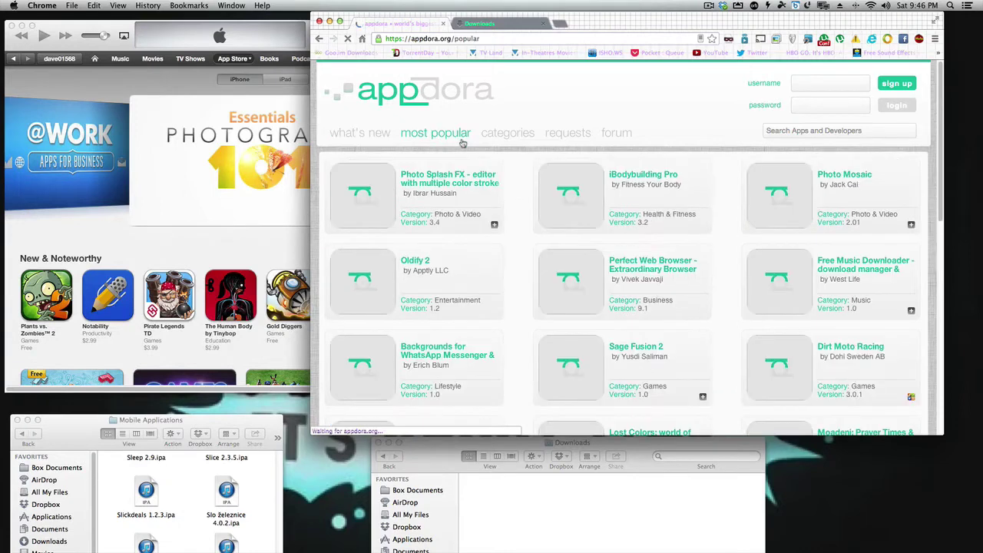
{"action": "mouse_move", "coordinate": [519, 134]}
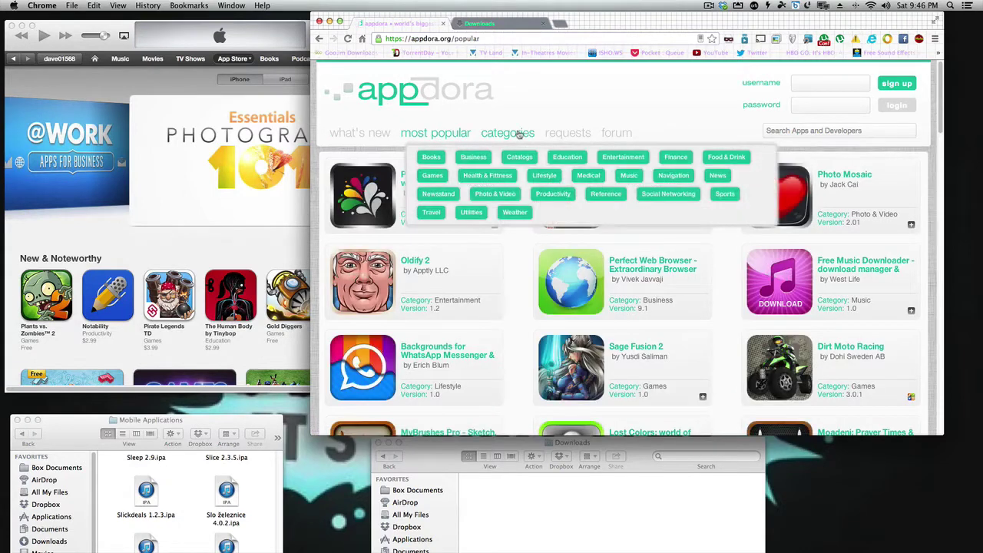
{"action": "left_click", "coordinate": [434, 176]}
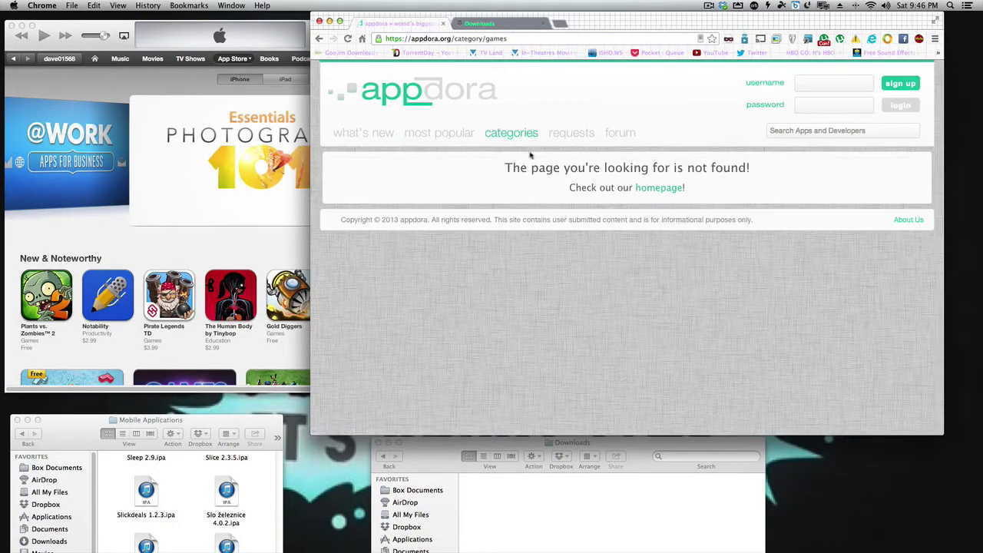
{"action": "left_click", "coordinate": [557, 141]}
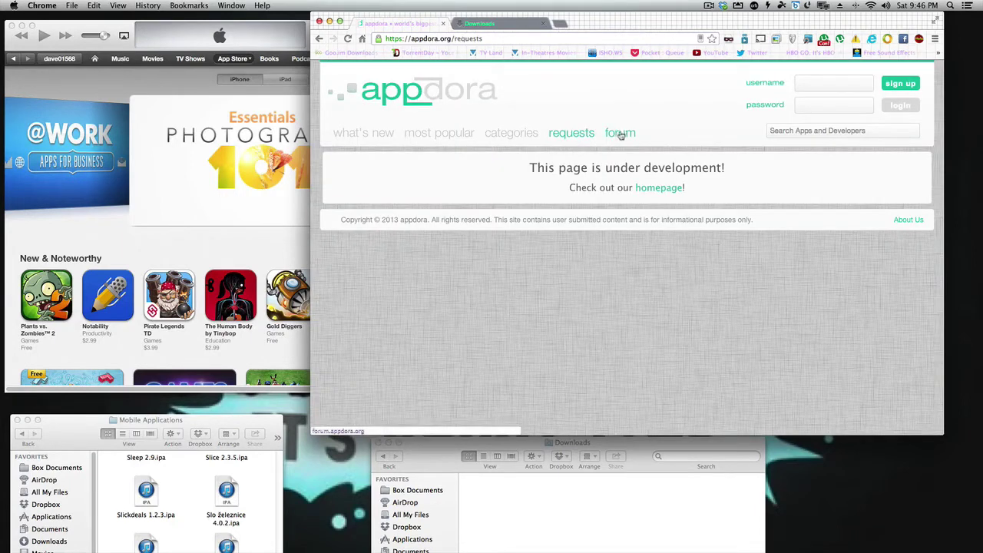
{"action": "left_click", "coordinate": [367, 135]}
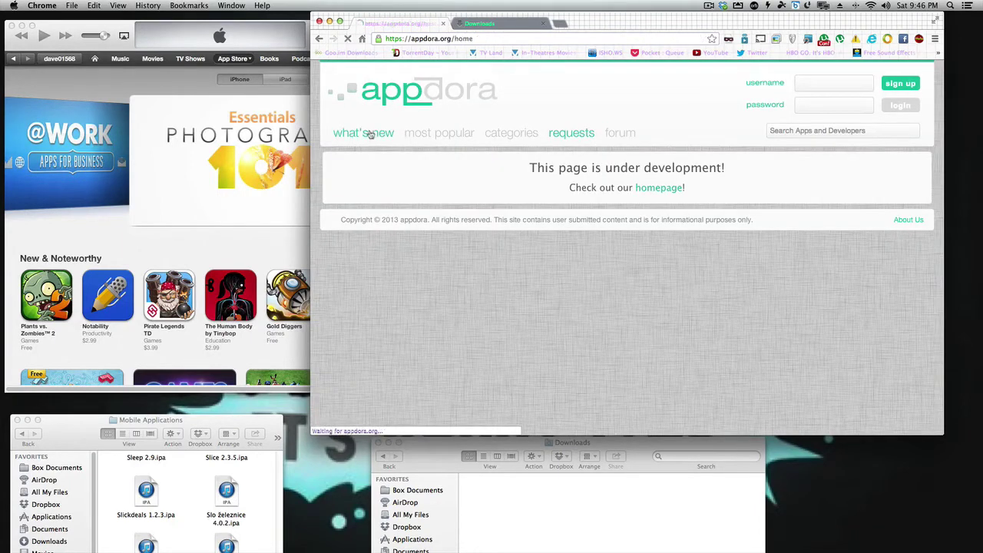
Filter the iTunes Apps library by 'slingplay' to show SlingPlayer for iPhone
{"action": "left_click", "coordinate": [260, 228]}
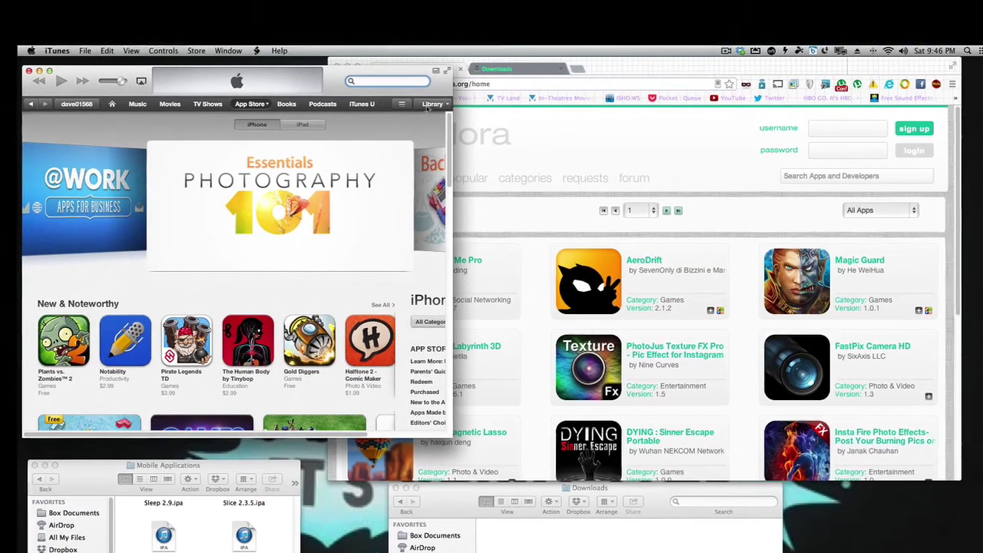
{"action": "left_click", "coordinate": [428, 104]}
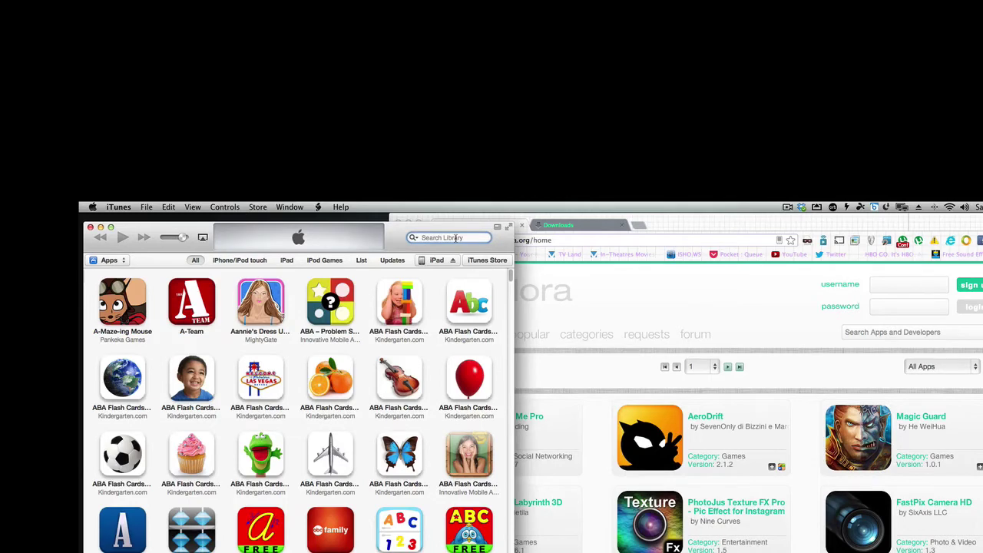
{"action": "type", "text": "slin"}
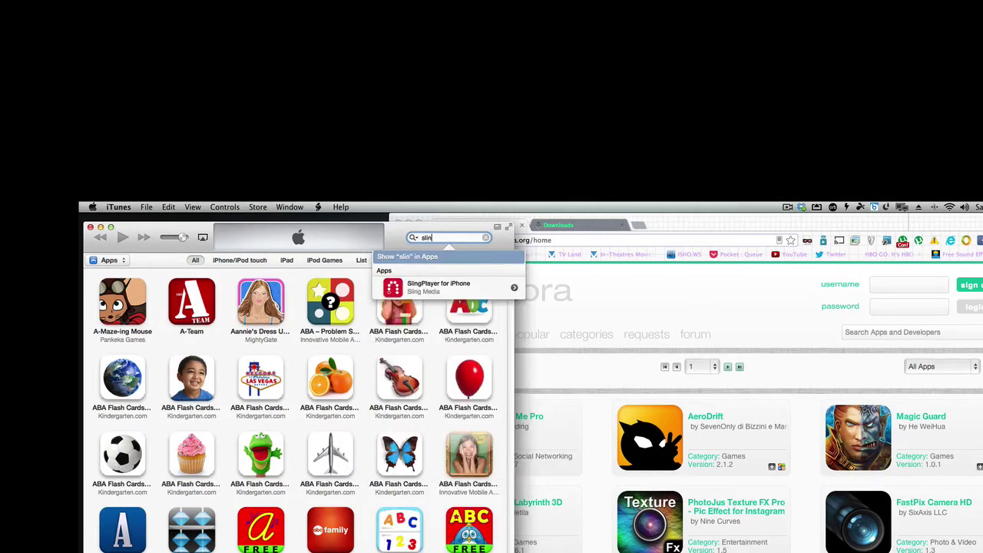
{"action": "type", "text": "gplay"}
{"action": "key", "text": "Return"}
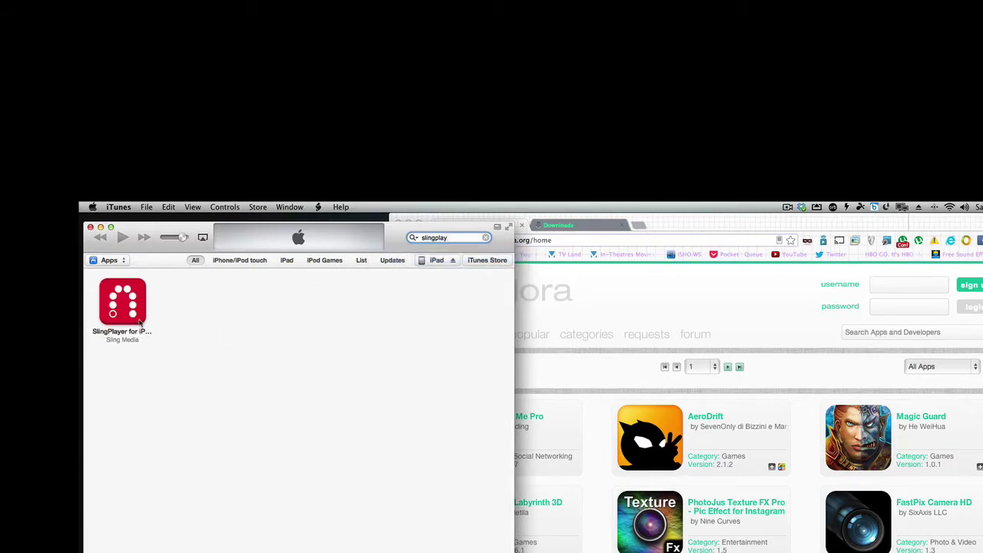
Search appdora for 'slingplayer'
{"action": "left_click", "coordinate": [576, 360]}
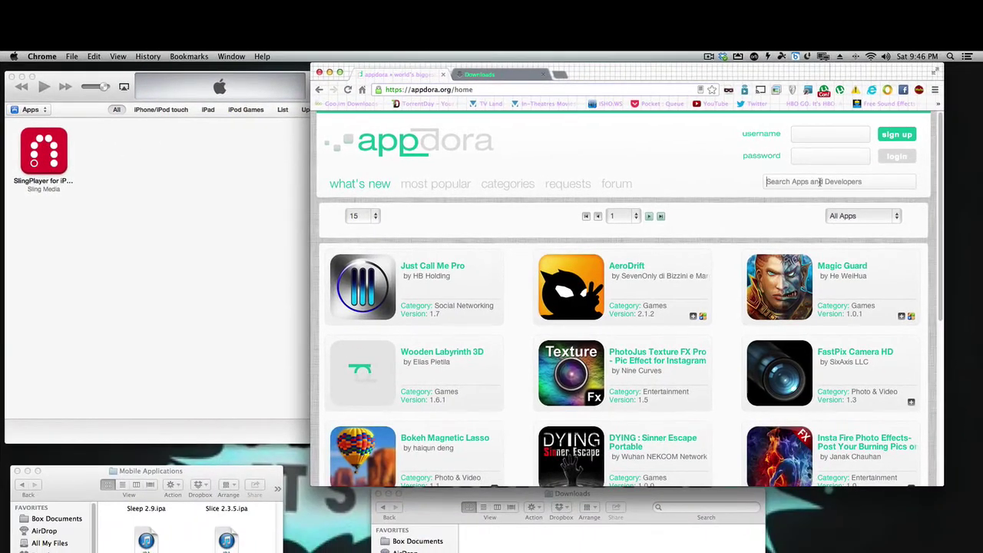
{"action": "type", "text": "slingplayer"}
{"action": "key", "text": "Return"}
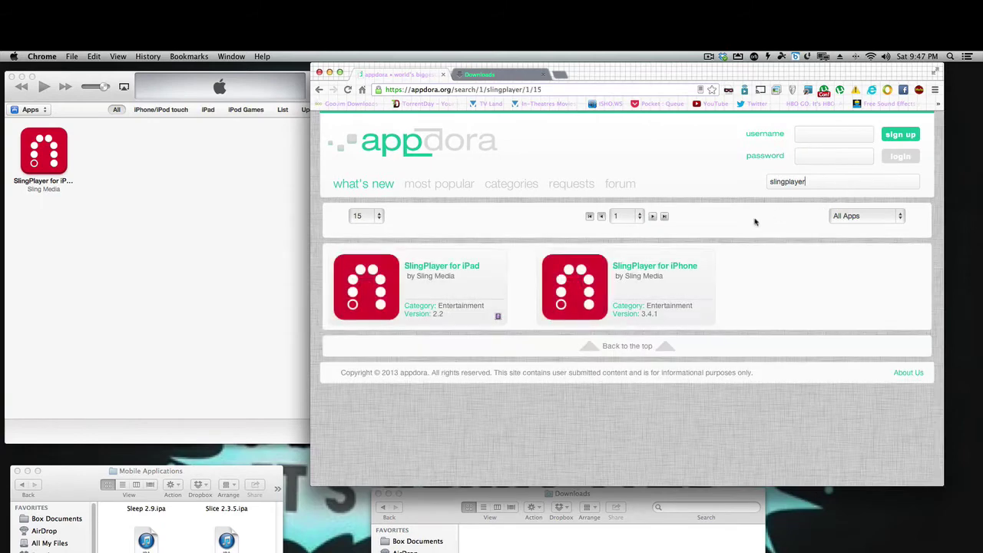
Open the SlingPlayer for iPad page and scroll to its version 2.2 sendspace download link
{"action": "left_click", "coordinate": [478, 283]}
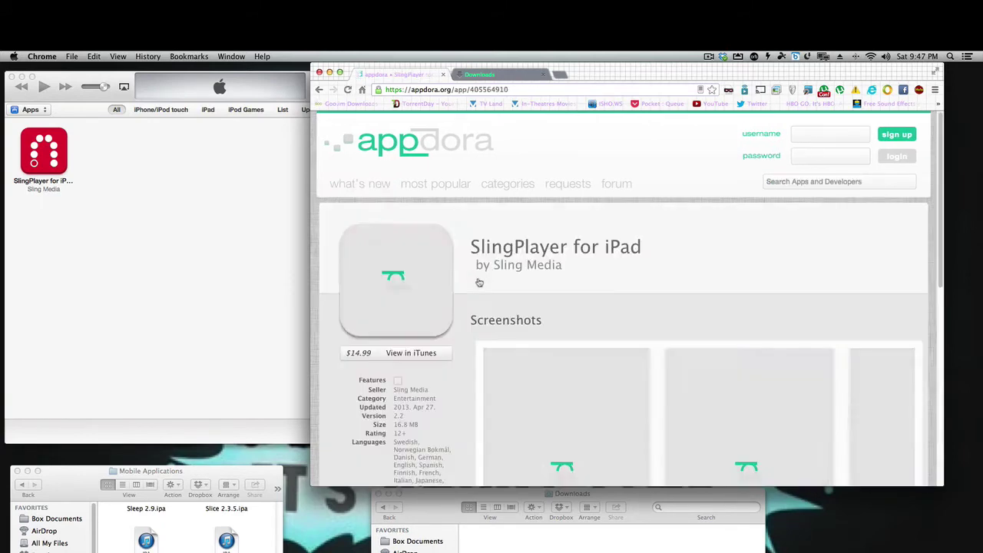
{"action": "scroll", "coordinate": [585, 321], "scroll_direction": "down", "scroll_amount": 5}
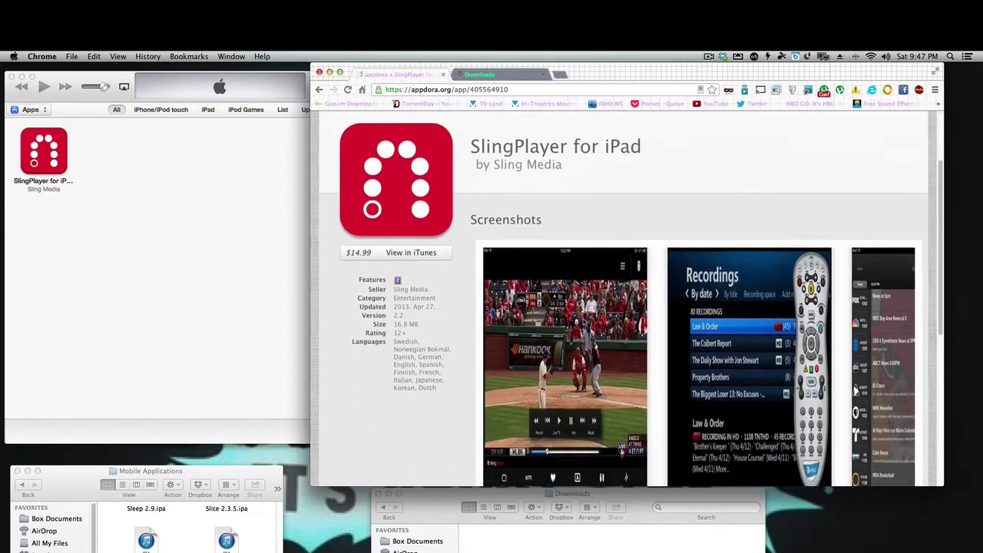
{"action": "scroll", "coordinate": [585, 321], "scroll_direction": "down", "scroll_amount": 5}
{"action": "scroll", "coordinate": [585, 321], "scroll_direction": "up", "scroll_amount": 5}
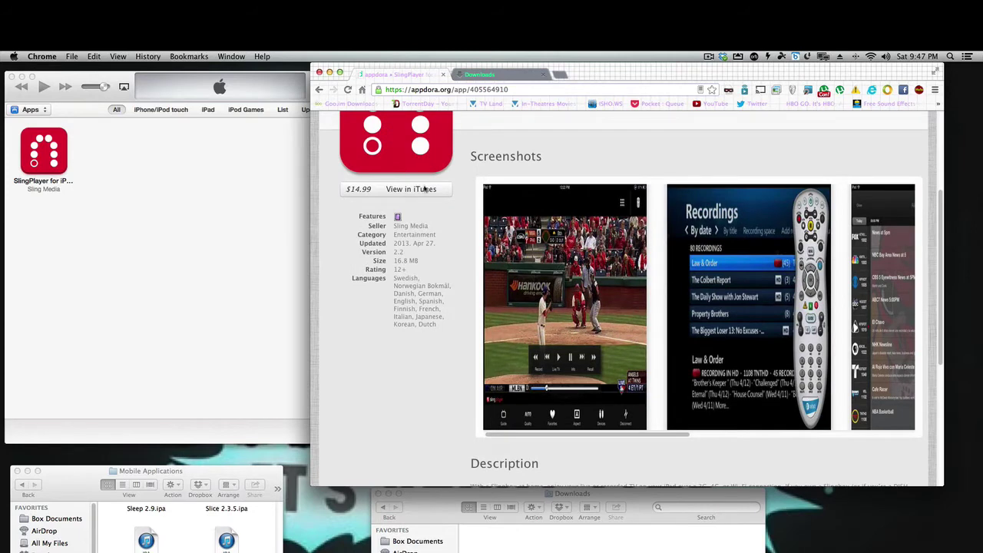
{"action": "scroll", "coordinate": [569, 356], "scroll_direction": "down", "scroll_amount": 5}
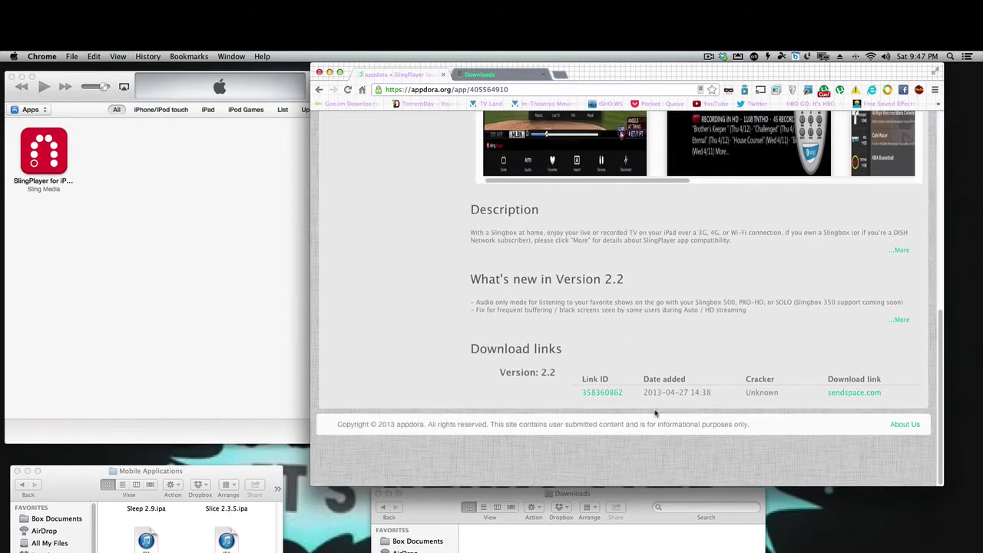
Follow the sendspace.com download link past the linkbucks ad to the slingplayeripad.ipa page
{"action": "left_click", "coordinate": [846, 395]}
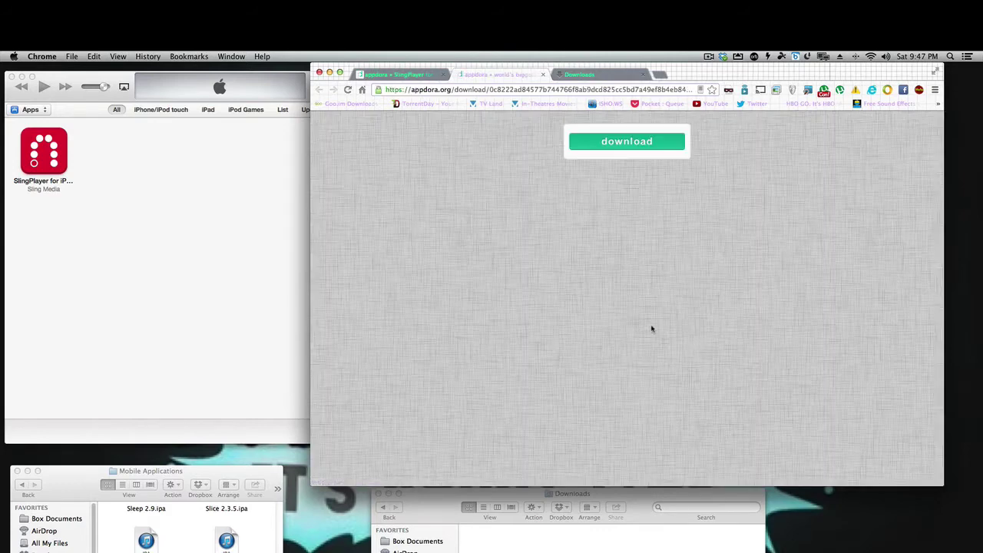
{"action": "left_click", "coordinate": [629, 147]}
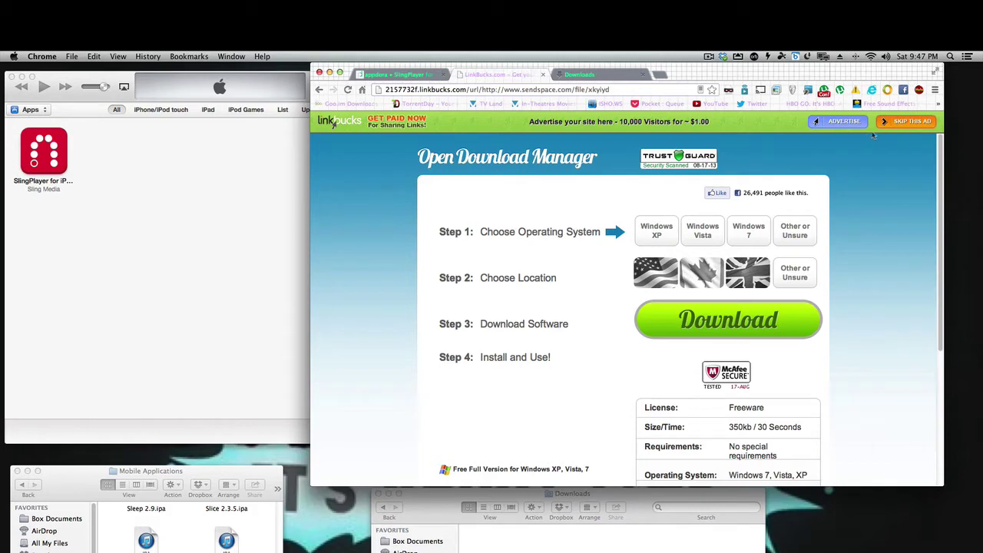
{"action": "left_click", "coordinate": [899, 124]}
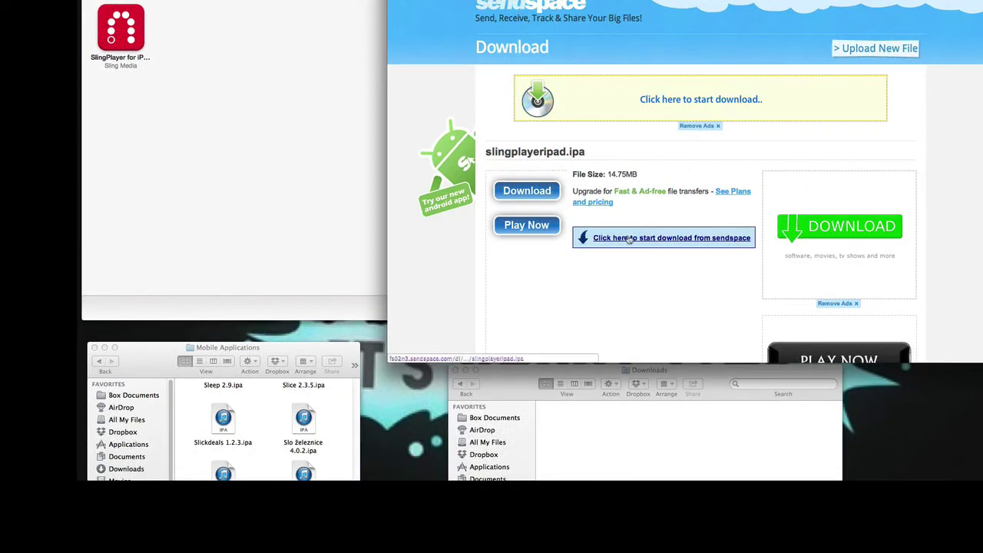
Start downloading slingplayeripad.ipa from sendspace and move the Downloads Finder window up and right
{"action": "left_click", "coordinate": [628, 239]}
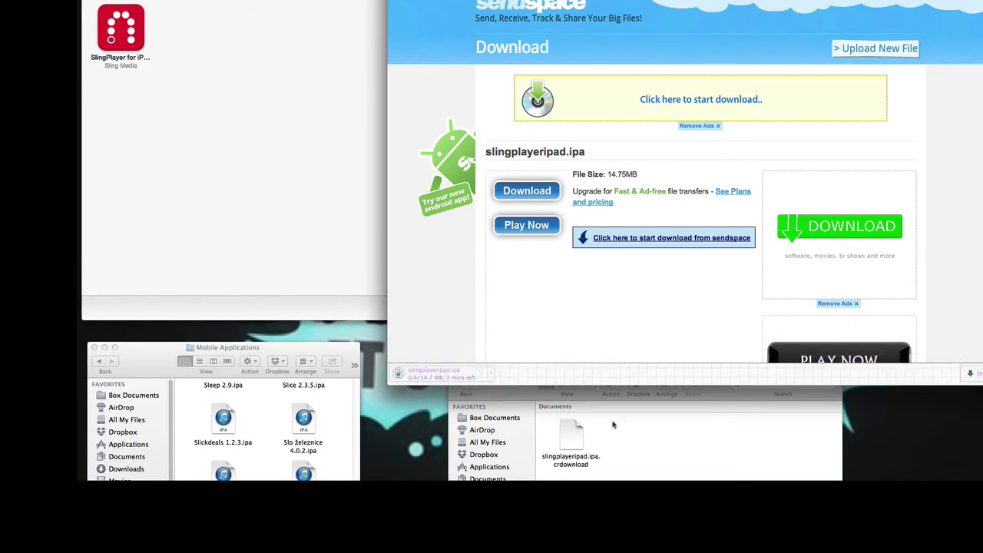
{"action": "left_click", "coordinate": [511, 391]}
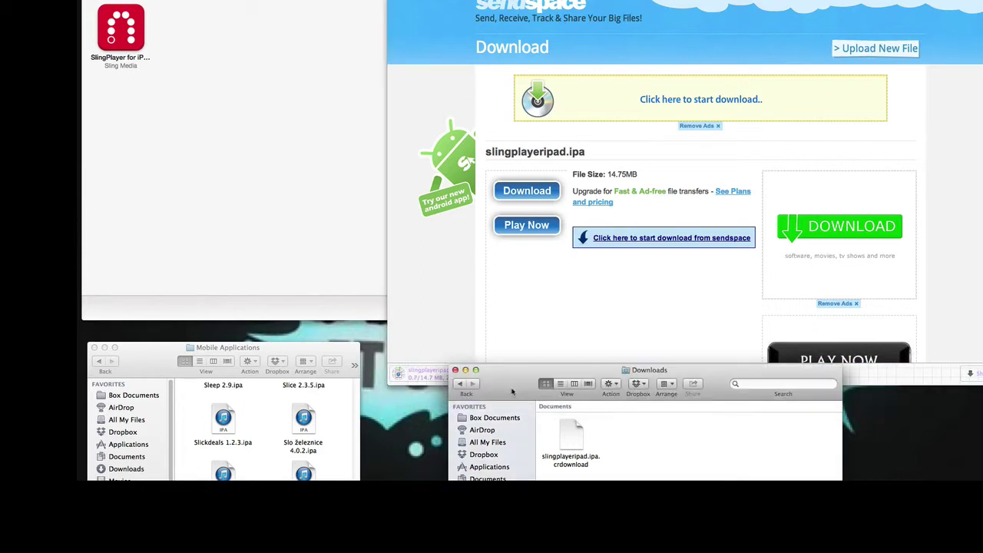
{"action": "left_click_drag", "start_coordinate": [511, 391], "coordinate": [513, 227]}
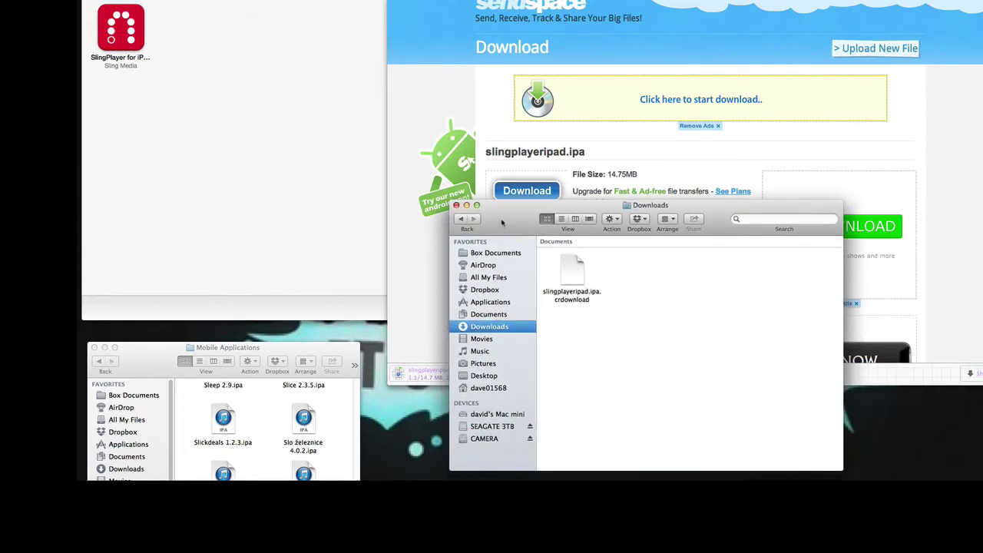
{"action": "left_click_drag", "start_coordinate": [502, 222], "coordinate": [658, 210]}
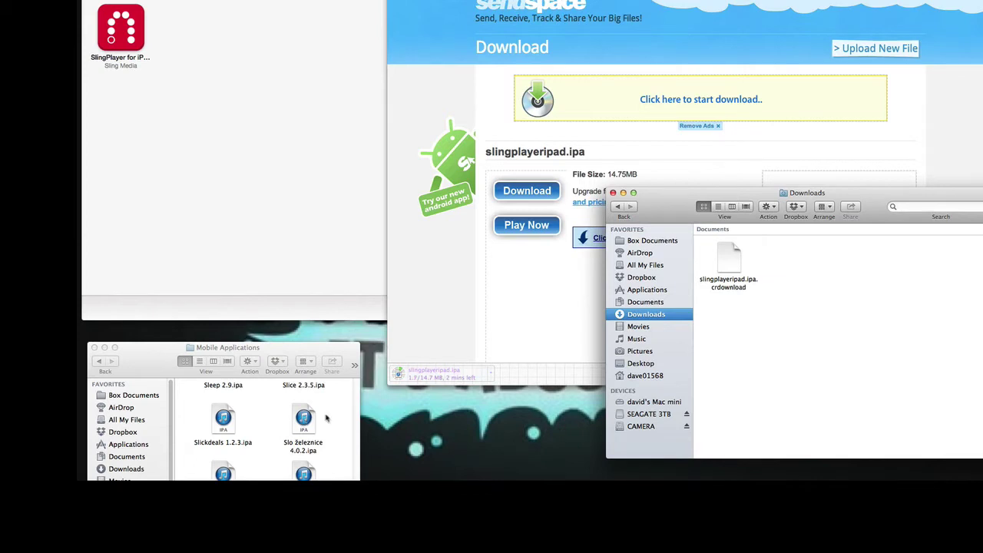
{"action": "scroll", "coordinate": [337, 416], "scroll_direction": "up", "scroll_amount": 5}
{"action": "scroll", "coordinate": [337, 416], "scroll_direction": "down", "scroll_amount": 1}
In the second Finder window, go through Music > iTunes > iTunes Media > Mobile Applications
{"action": "left_click", "coordinate": [311, 353]}
{"action": "left_click_drag", "start_coordinate": [311, 353], "coordinate": [397, 181]}
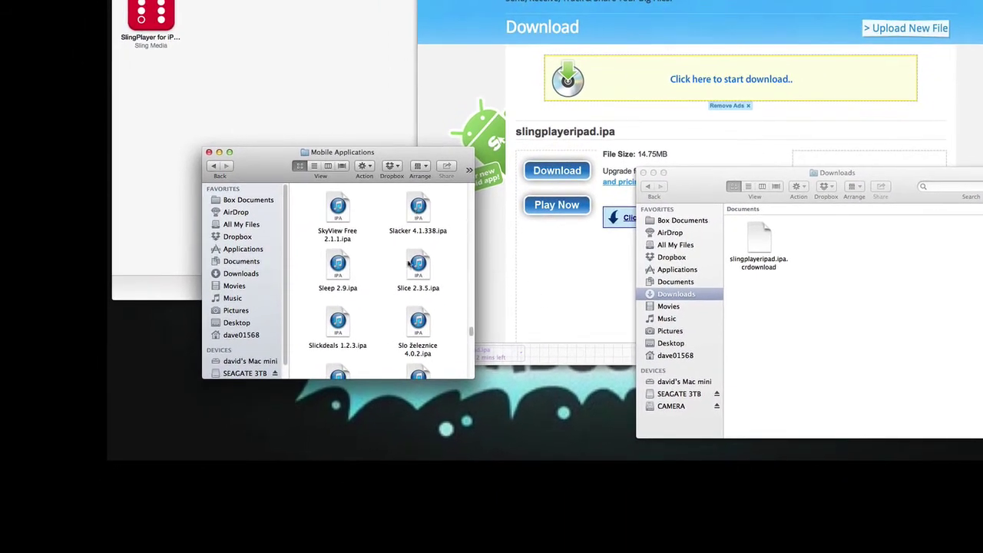
{"action": "left_click", "coordinate": [232, 299]}
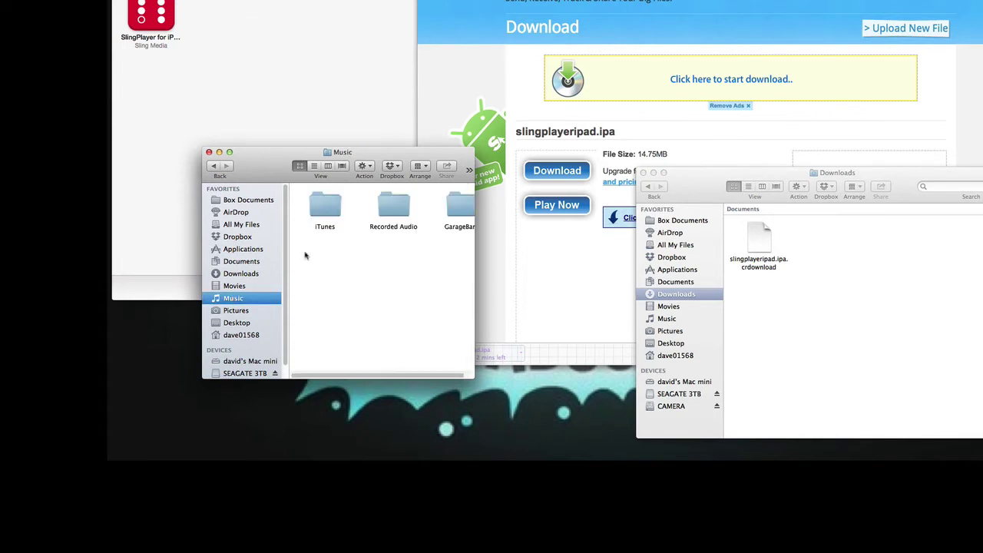
{"action": "double_click", "coordinate": [325, 202]}
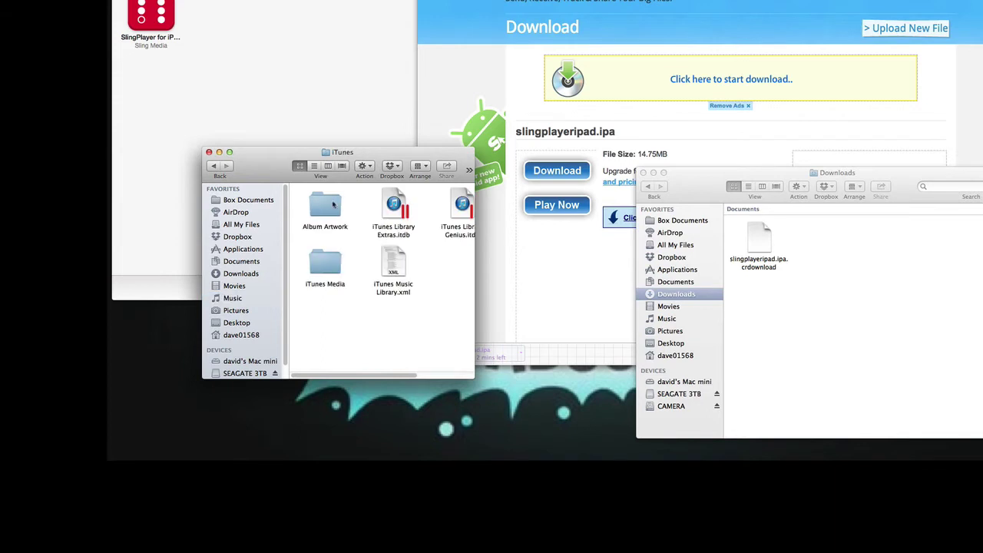
{"action": "left_click", "coordinate": [327, 273]}
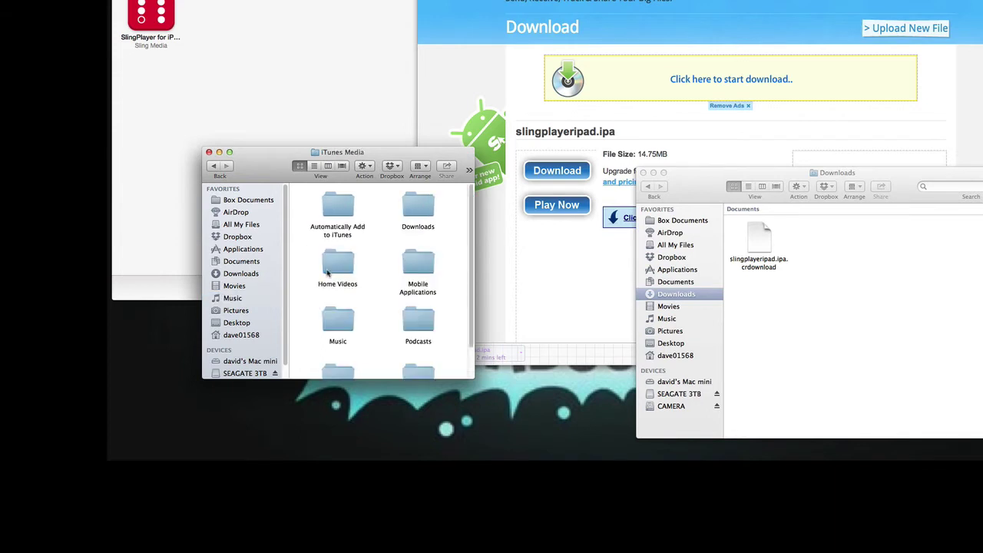
{"action": "double_click", "coordinate": [418, 265]}
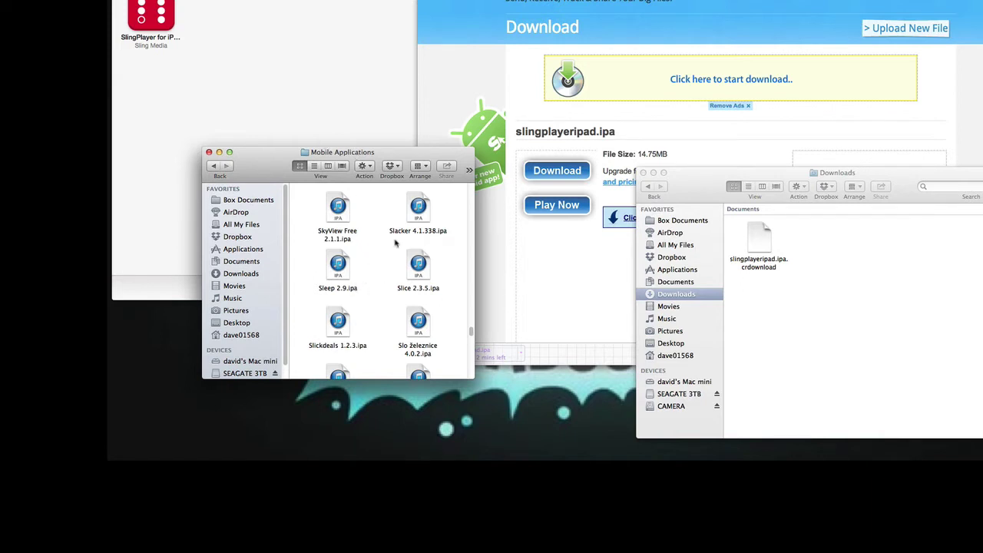
Bring the Downloads folder forward until slingplayeripad.ipa finishes downloading at 15.5 MB
{"action": "left_click", "coordinate": [546, 273]}
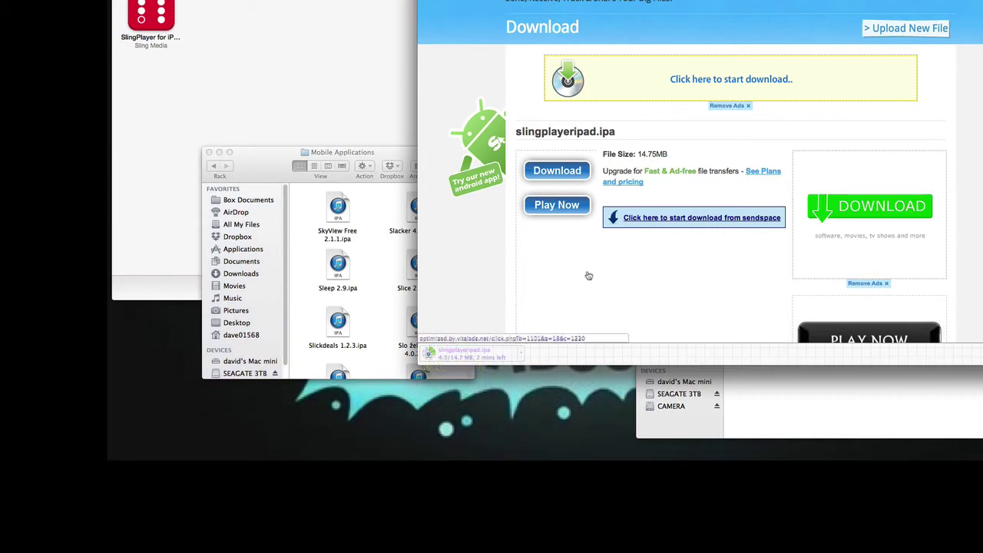
{"action": "left_click", "coordinate": [735, 393]}
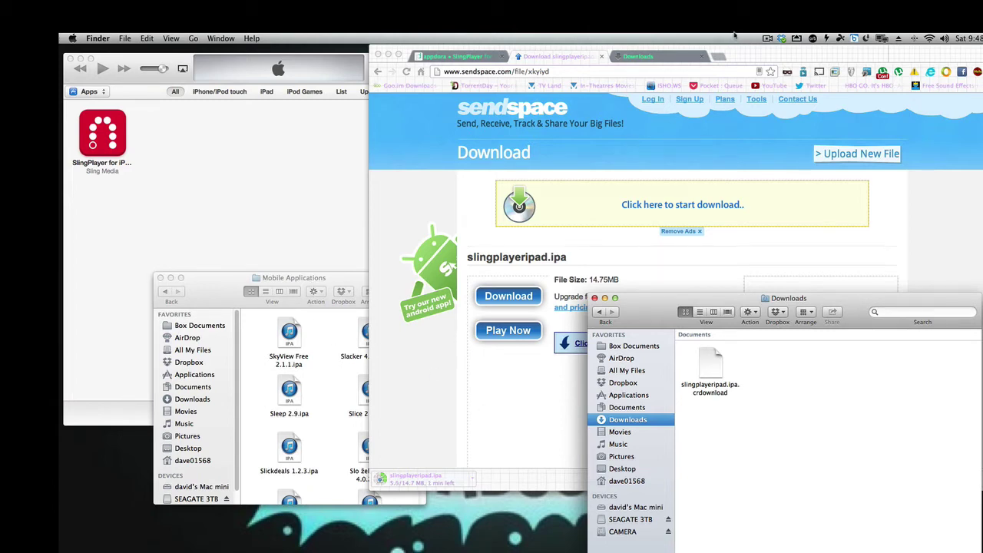
{"action": "left_click", "coordinate": [767, 38]}
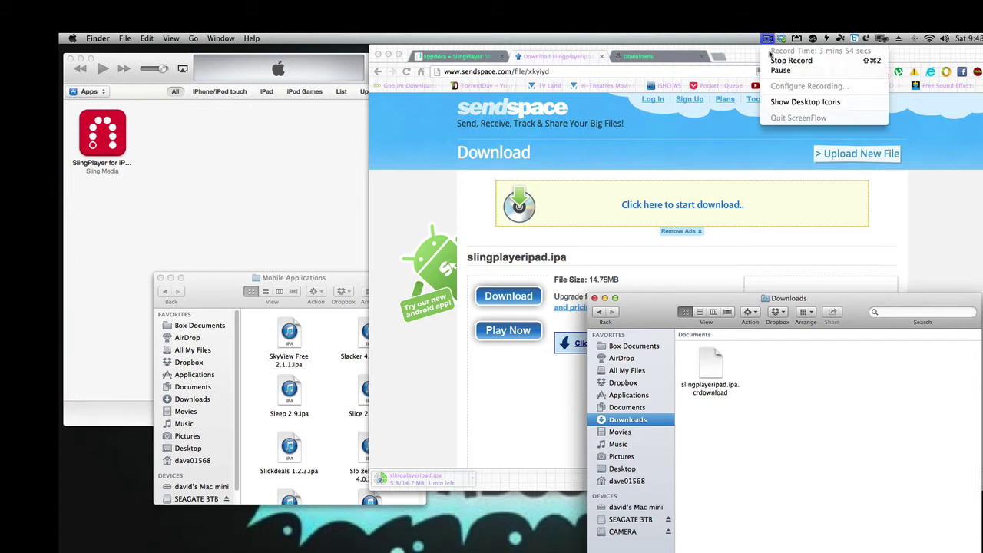
{"action": "left_click", "coordinate": [770, 60]}
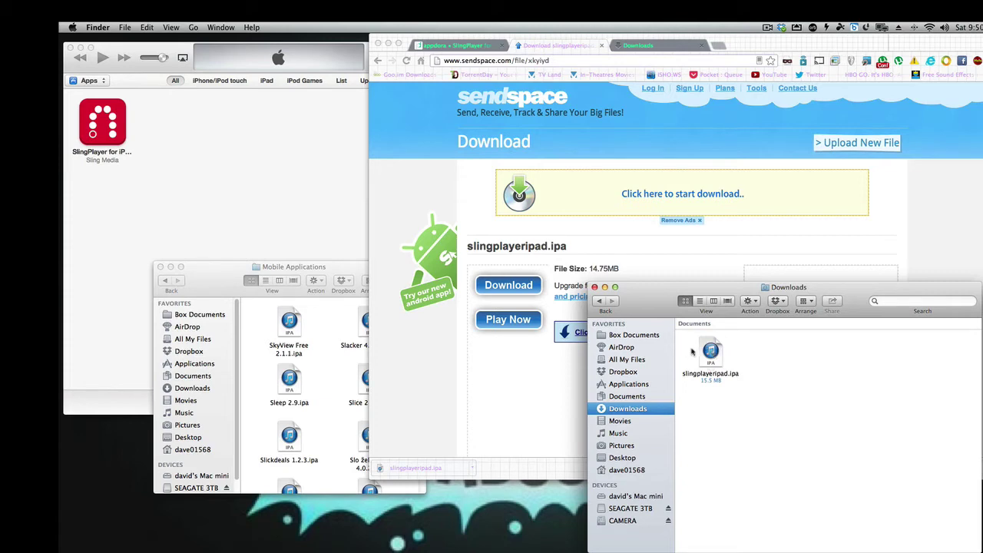
Move slingplayeripad.ipa into Mobile Applications and open it so iTunes lists SlingPlayer for iPad
{"action": "left_click", "coordinate": [319, 321]}
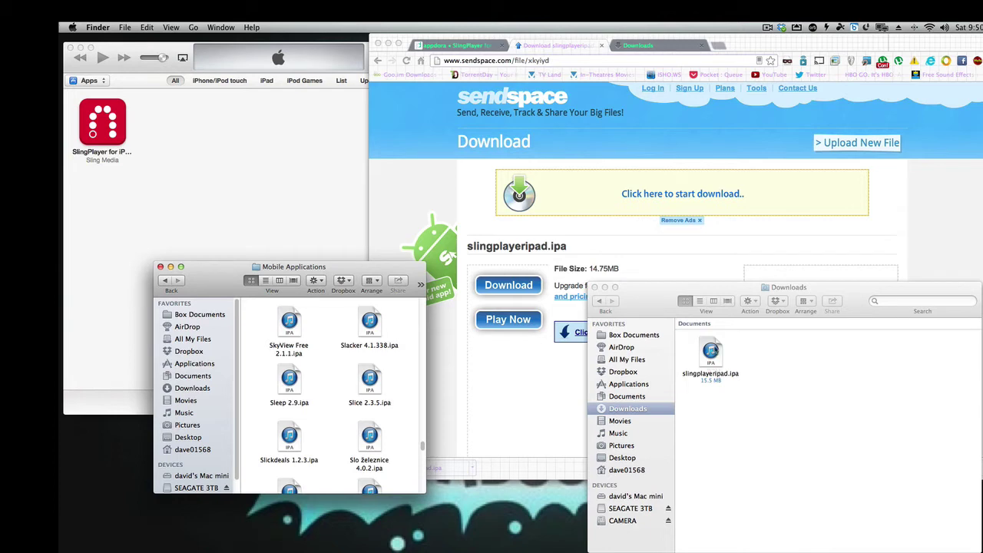
{"action": "left_click_drag", "start_coordinate": [714, 371], "coordinate": [334, 384]}
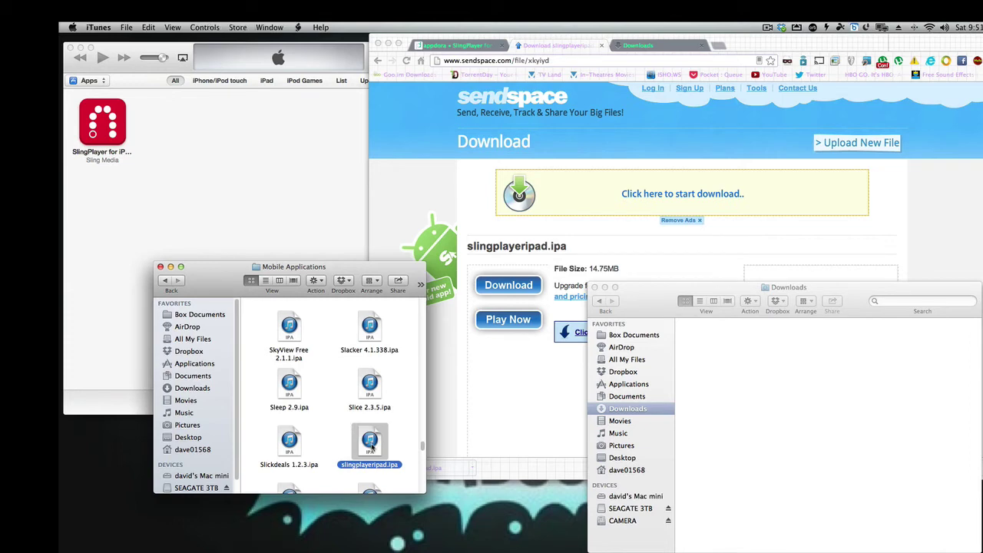
{"action": "double_click", "coordinate": [371, 448]}
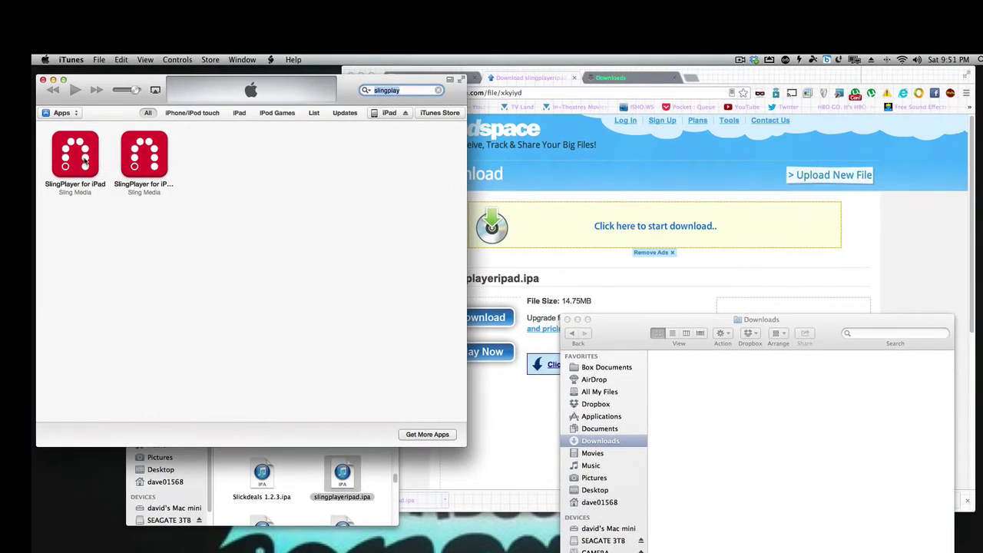
{"action": "left_click", "coordinate": [85, 159]}
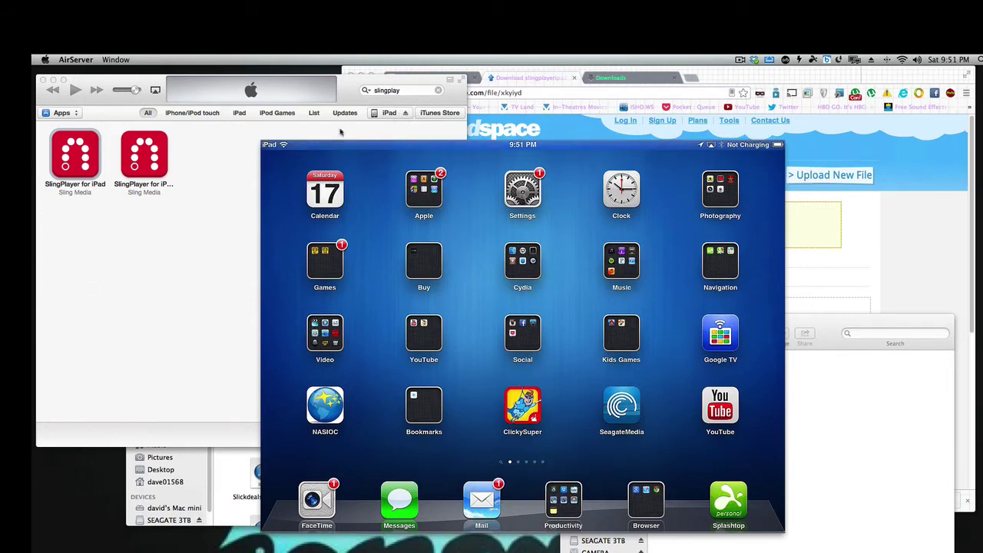
On the iPad mini's Apps tab, filter by 'slingplayer', mark the second SlingPlayer to install, and apply
{"action": "left_click", "coordinate": [393, 113]}
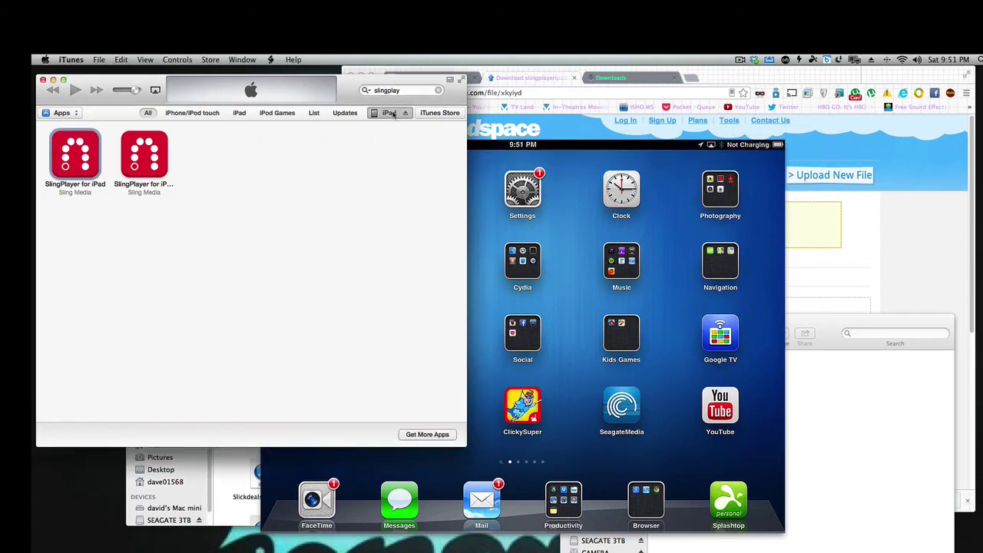
{"action": "left_click", "coordinate": [390, 113]}
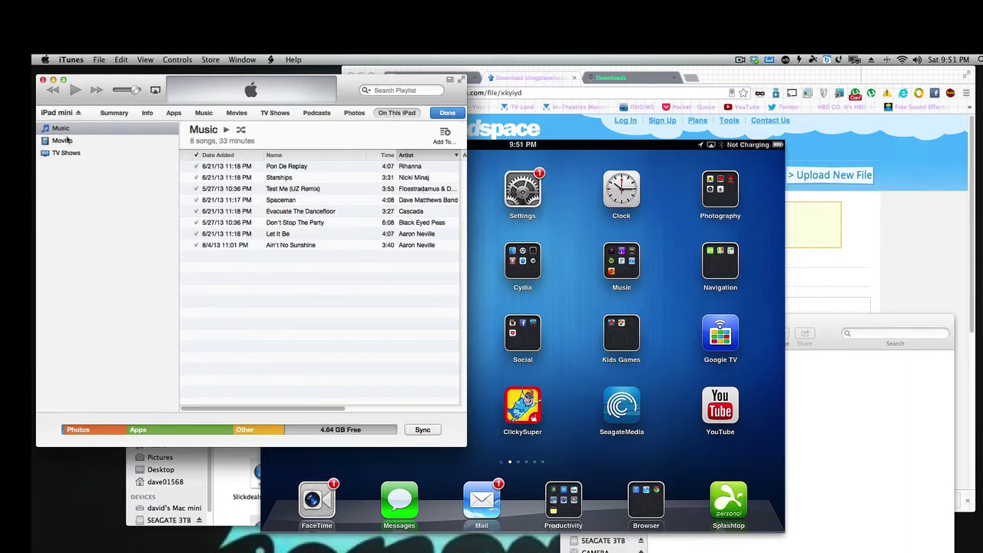
{"action": "left_click", "coordinate": [174, 113]}
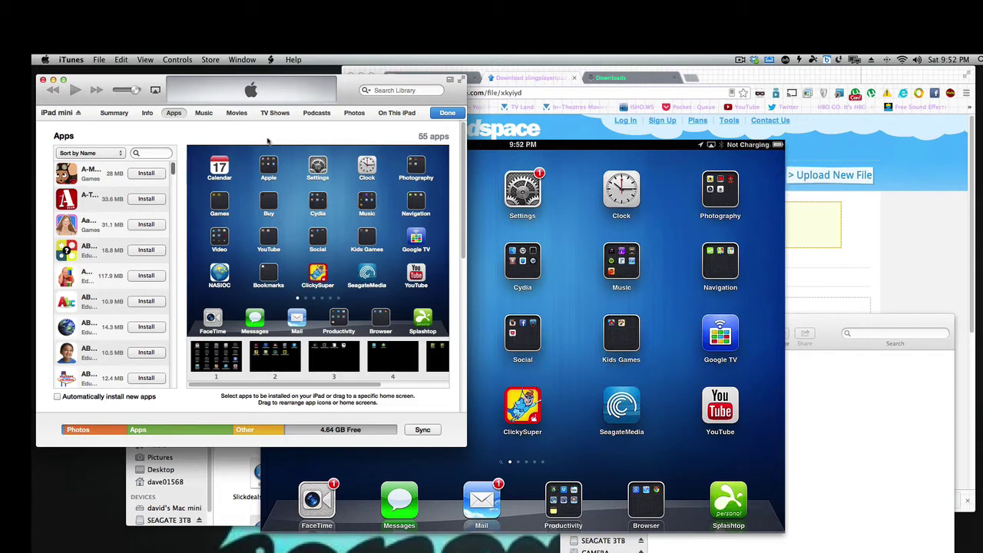
{"action": "left_click", "coordinate": [147, 154]}
{"action": "type", "text": "s"}
{"action": "type", "text": "ling"}
{"action": "type", "text": "pla"}
{"action": "type", "text": "yer"}
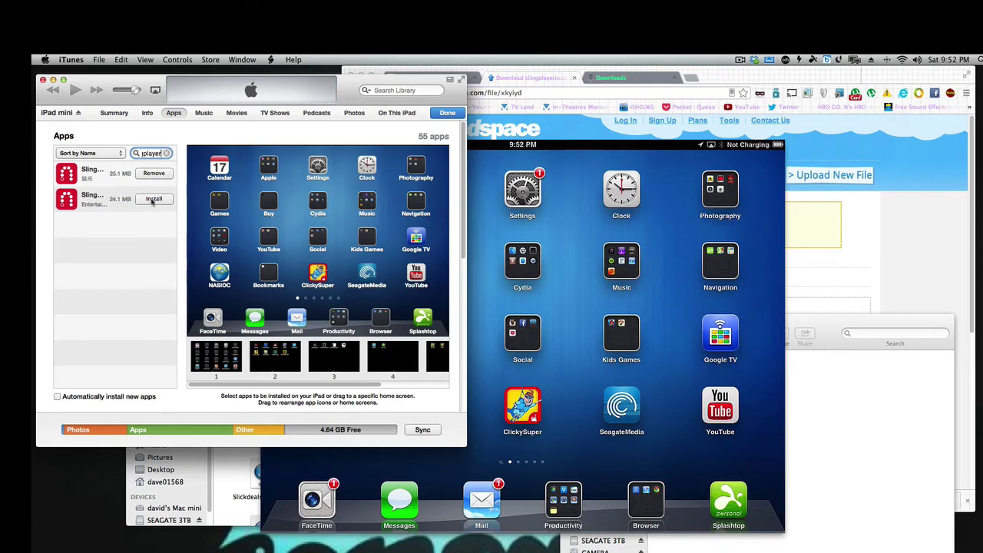
{"action": "left_click", "coordinate": [153, 199]}
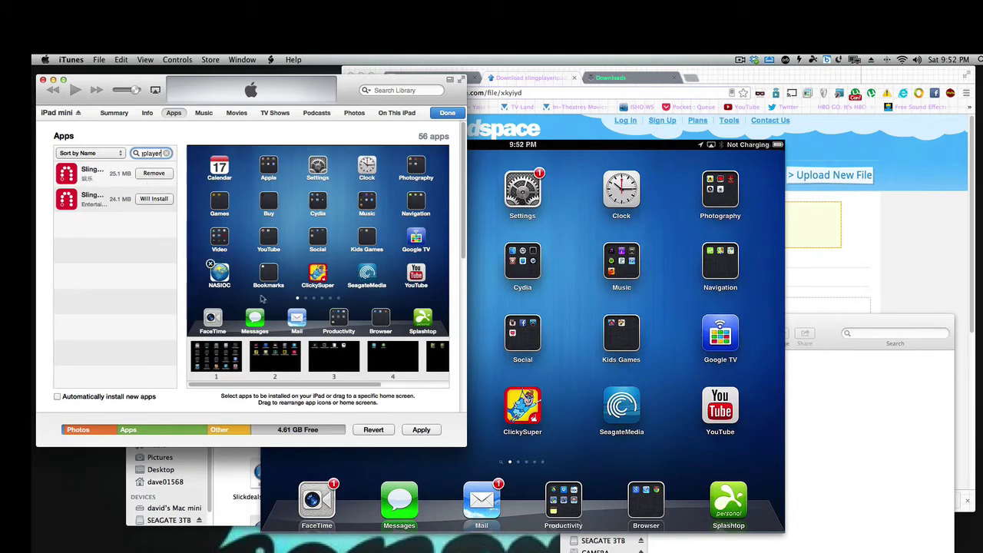
{"action": "left_click", "coordinate": [419, 430]}
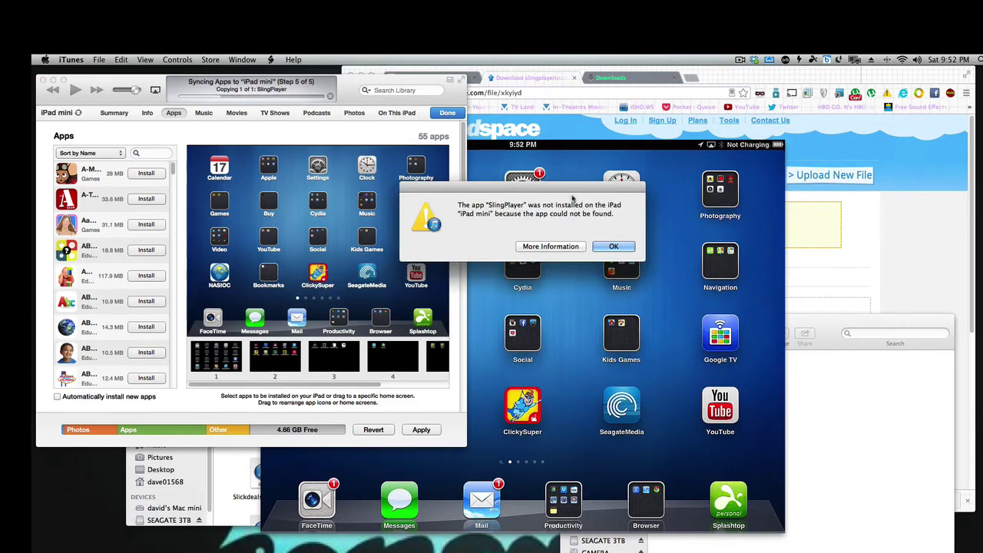
Dismiss the SlingPlayer not-installed alert, filter the iPad apps by 'slin', and check sync status
{"action": "left_click", "coordinate": [611, 247]}
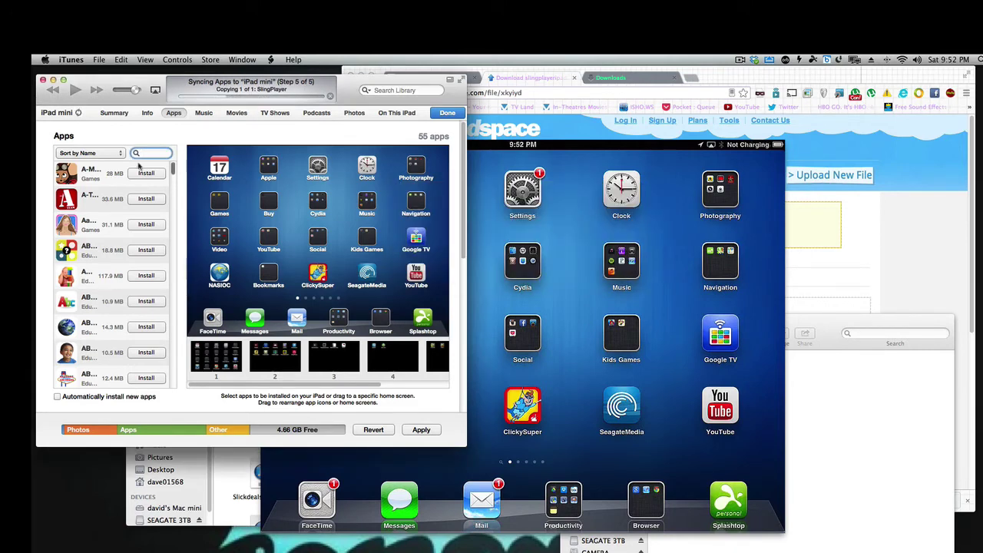
{"action": "left_click", "coordinate": [142, 154]}
{"action": "type", "text": "s"}
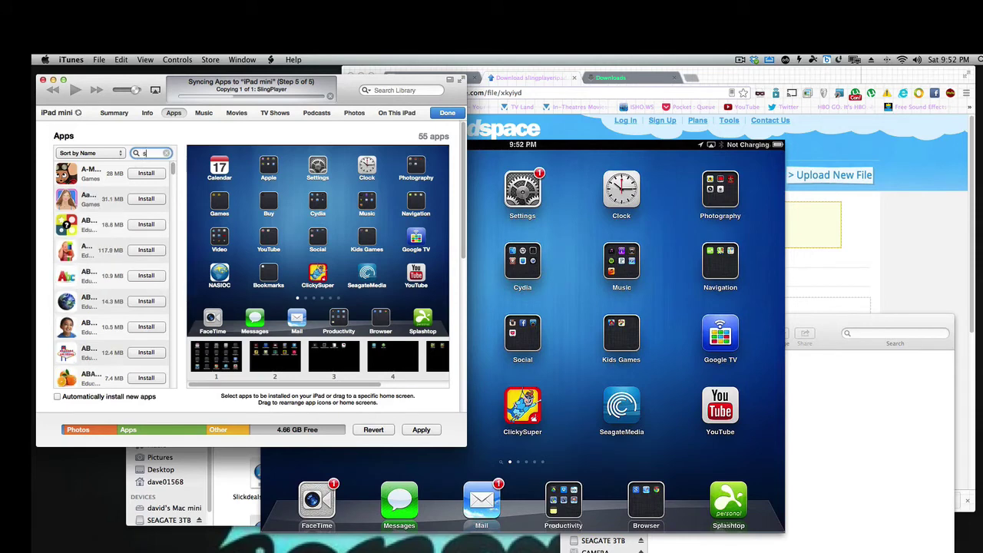
{"action": "type", "text": "ling"}
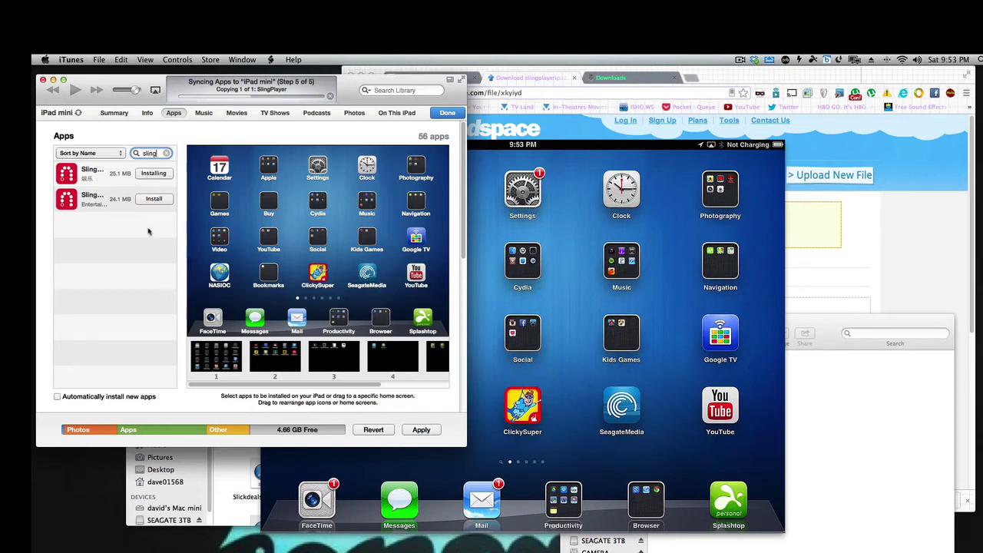
{"action": "left_click", "coordinate": [421, 431]}
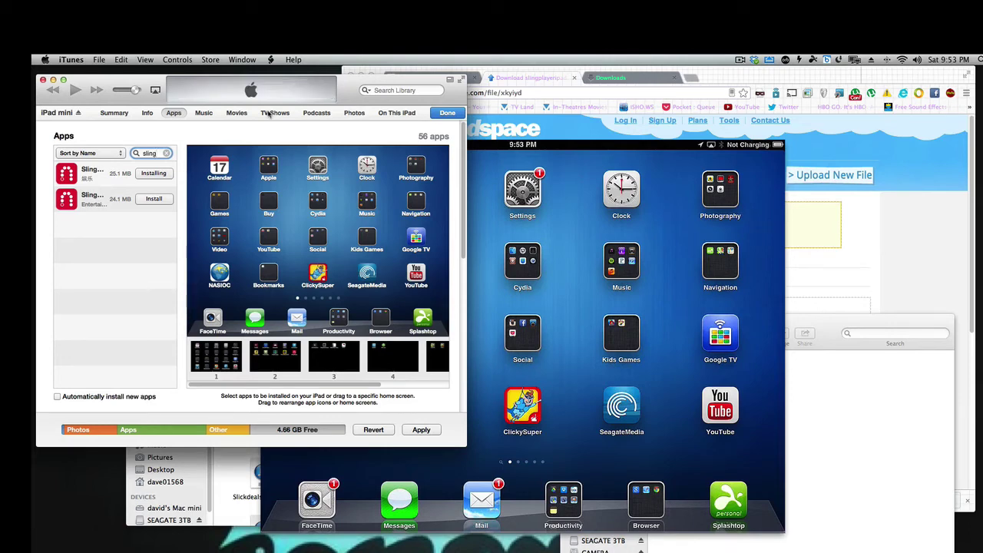
Clear the Apps search filter and step through home screens 5, 4, 3 and 2 to find SlingPlayer
{"action": "key", "text": "Escape"}
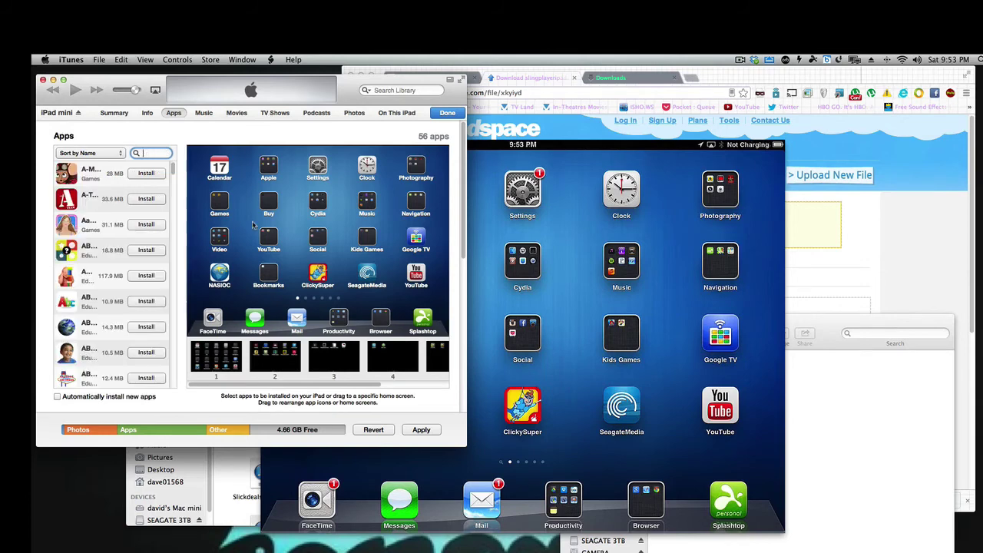
{"action": "left_click", "coordinate": [432, 359]}
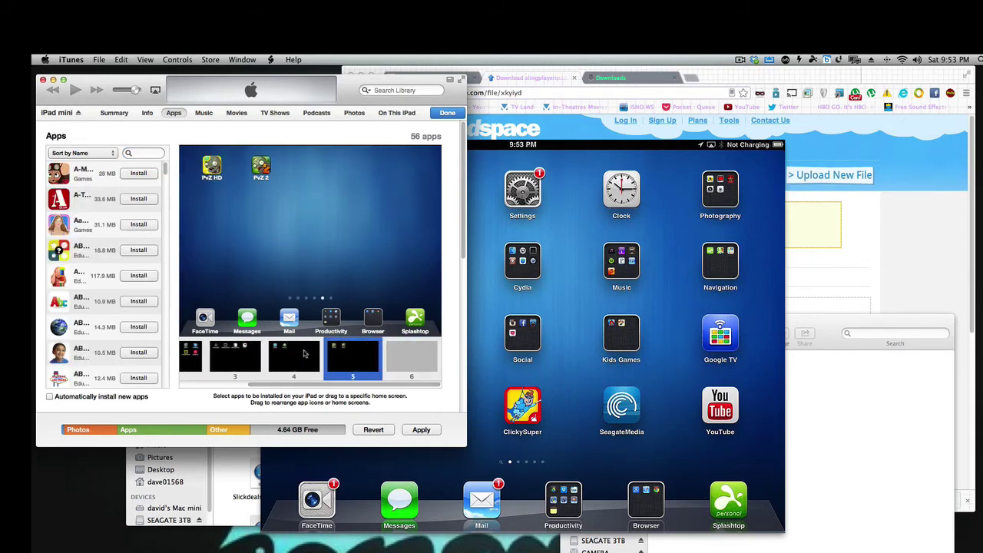
{"action": "left_click", "coordinate": [310, 354]}
{"action": "left_click", "coordinate": [227, 349]}
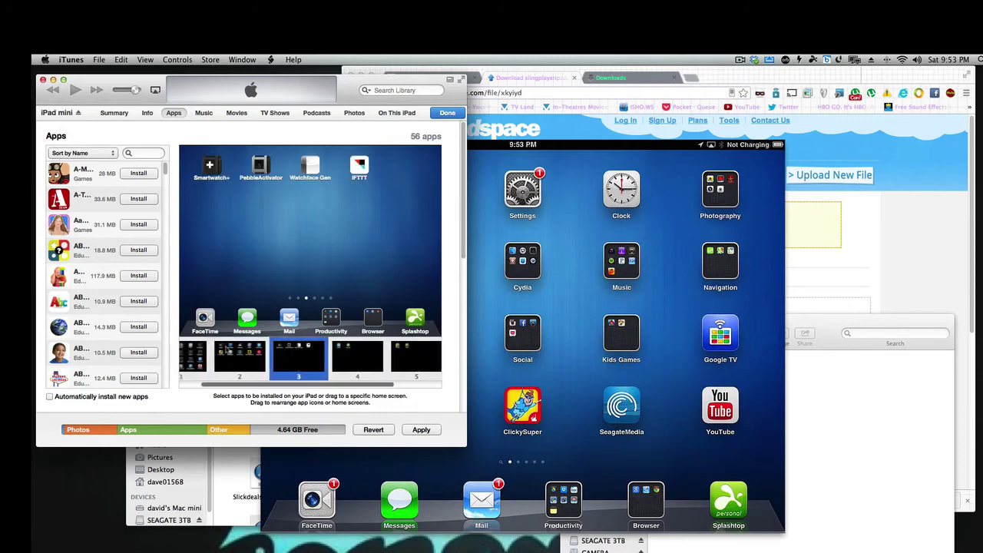
{"action": "left_click", "coordinate": [227, 349]}
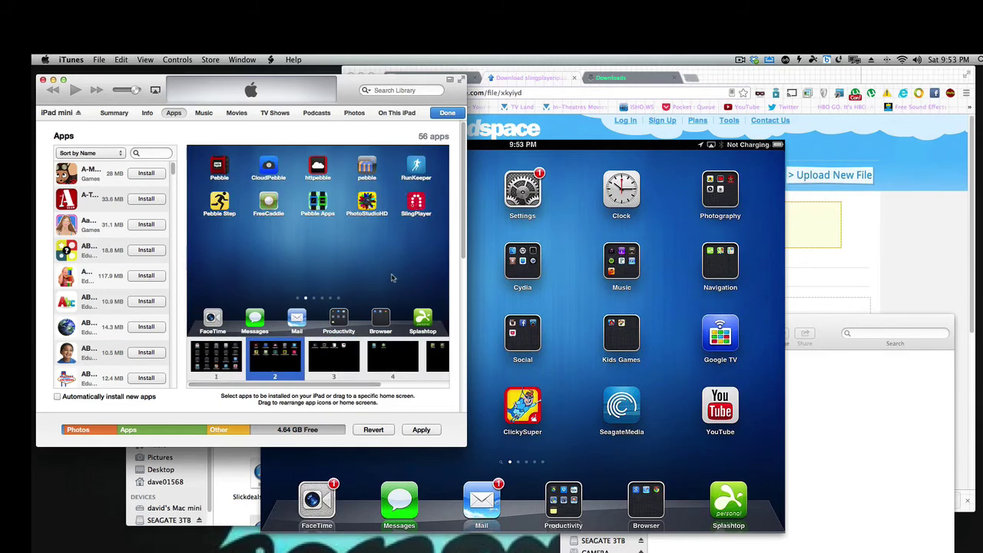
View SlingPlayer's Sling Account Login screen in the AirServer mirror, then close the mirror window
{"action": "left_click", "coordinate": [502, 298]}
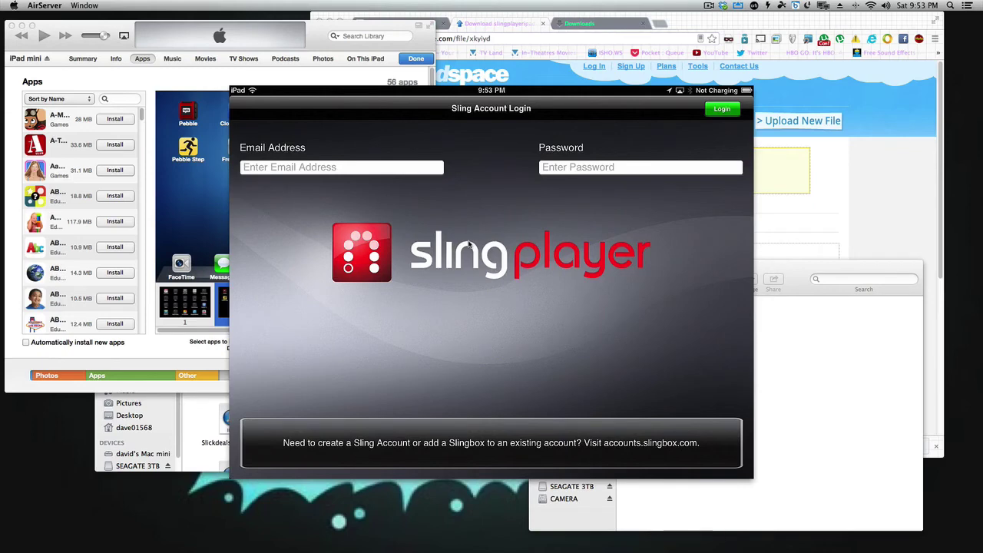
{"action": "mouse_move", "coordinate": [482, 238]}
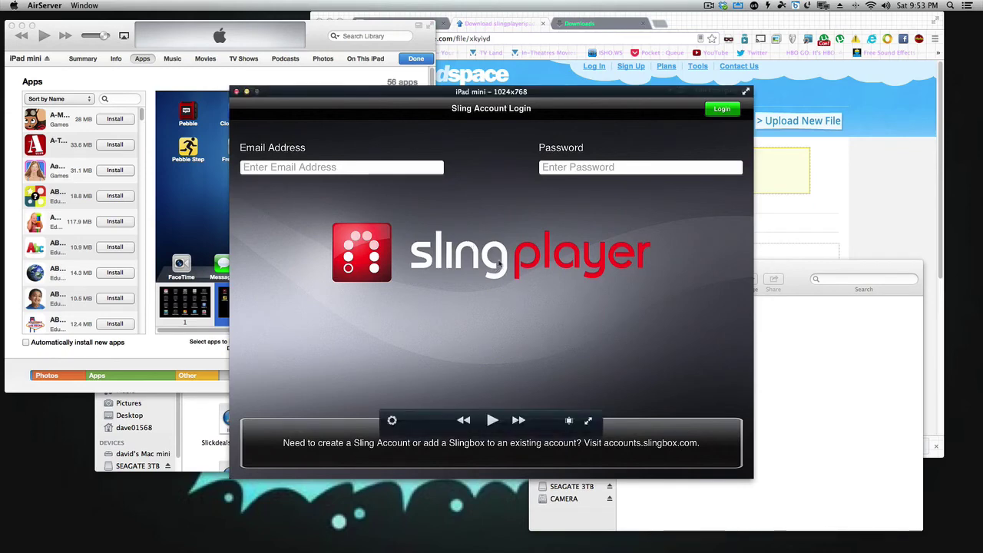
{"action": "left_click", "coordinate": [237, 91]}
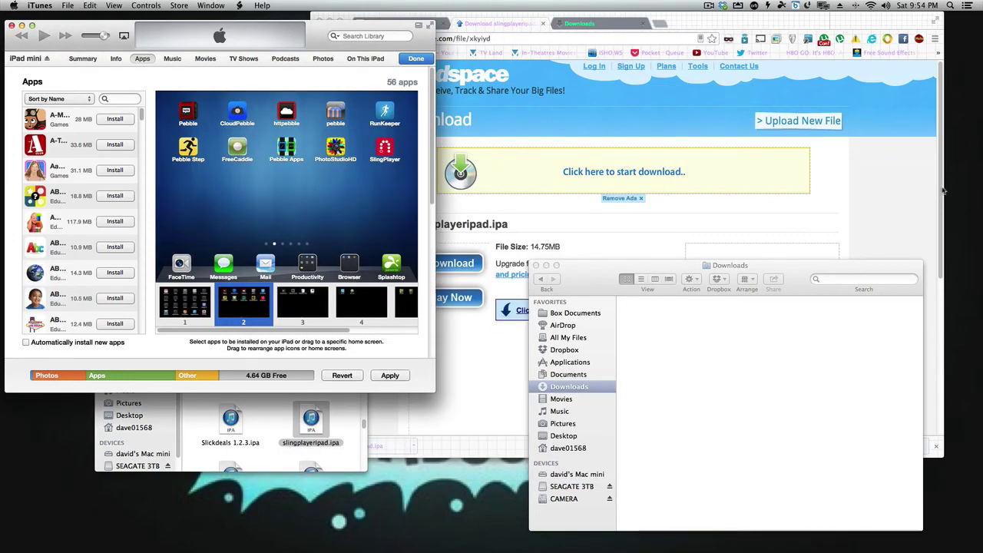
Return from the appdora SlingPlayer page to the home page's newly added apps, then show the Mobile Applications folder
{"action": "left_click", "coordinate": [903, 198]}
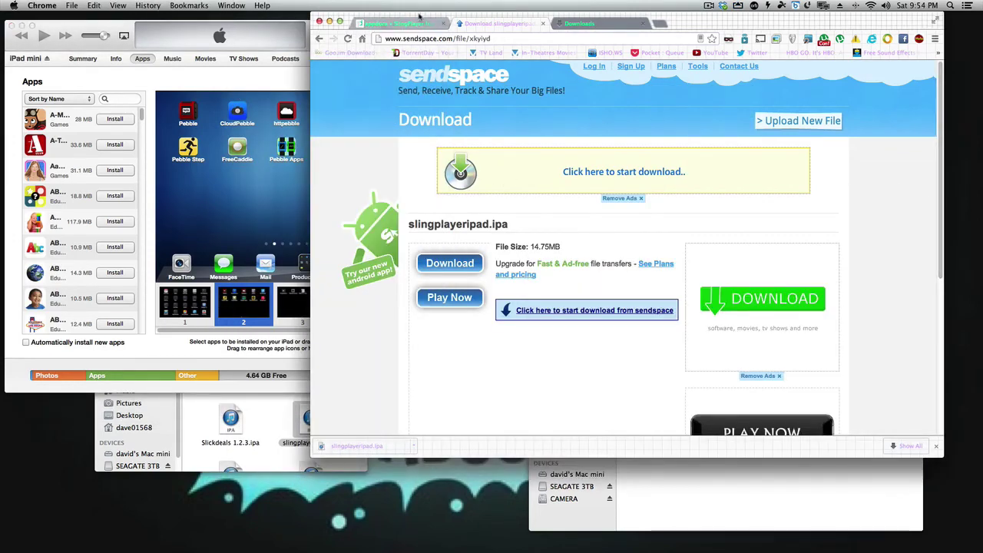
{"action": "left_click", "coordinate": [392, 23]}
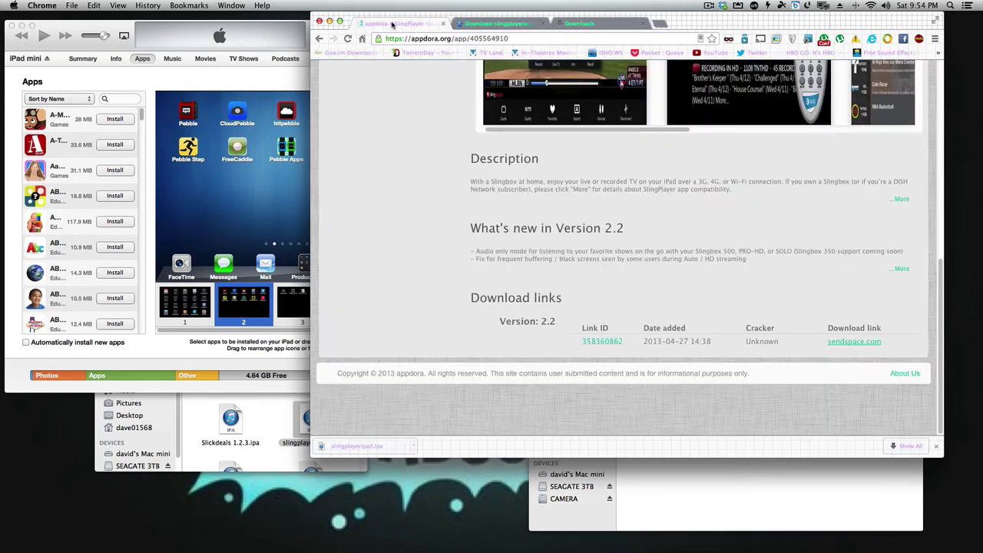
{"action": "scroll", "coordinate": [397, 100], "scroll_direction": "up", "scroll_amount": 10}
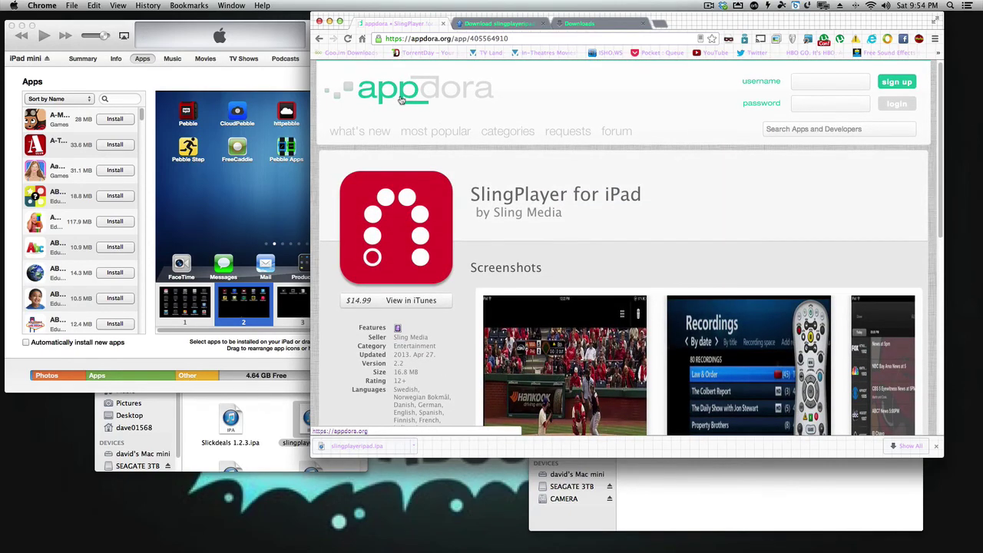
{"action": "left_click", "coordinate": [400, 101]}
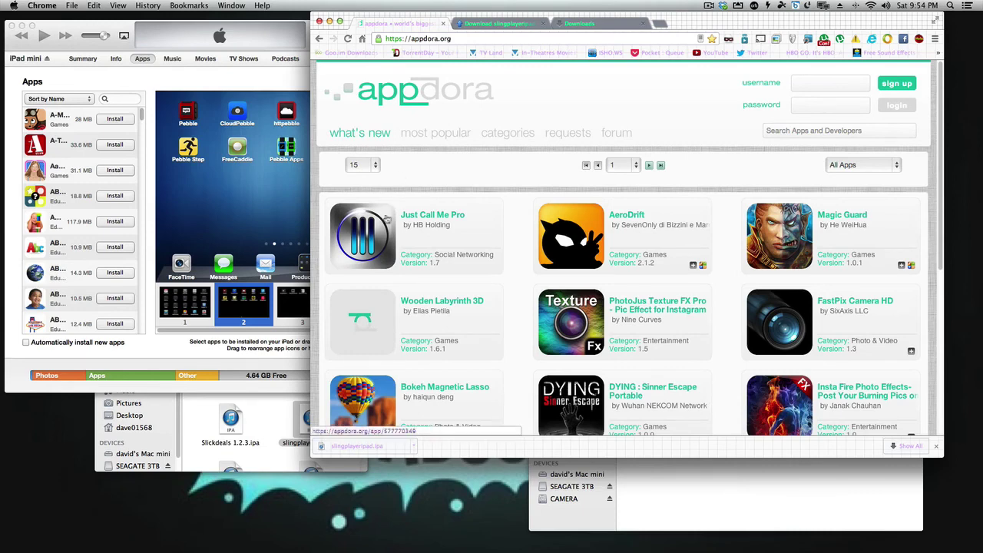
{"action": "left_click", "coordinate": [271, 403]}
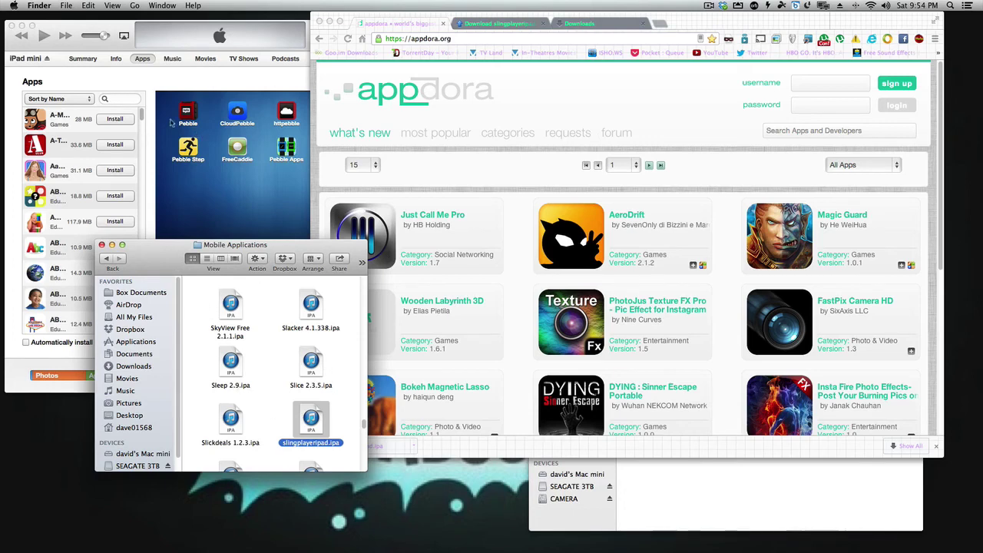
Confirm Done and Apply in iTunes so the iPad mini begins syncing, then return to the browser
{"action": "left_click", "coordinate": [173, 82]}
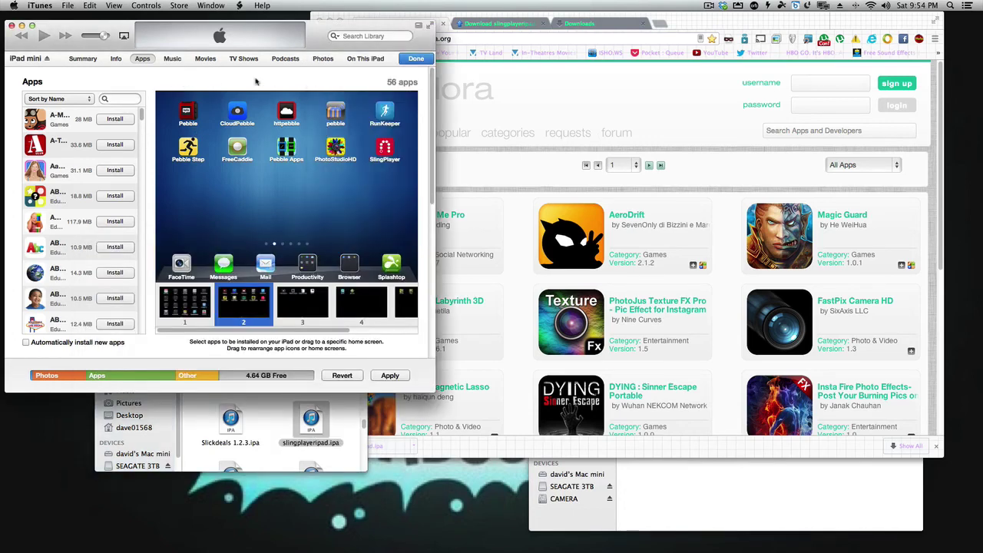
{"action": "left_click", "coordinate": [409, 61]}
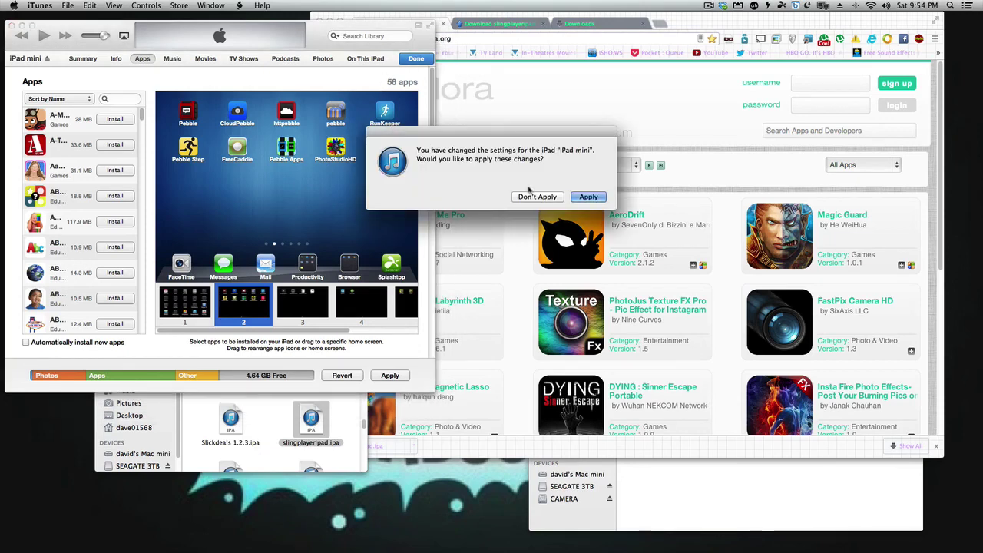
{"action": "left_click", "coordinate": [585, 197]}
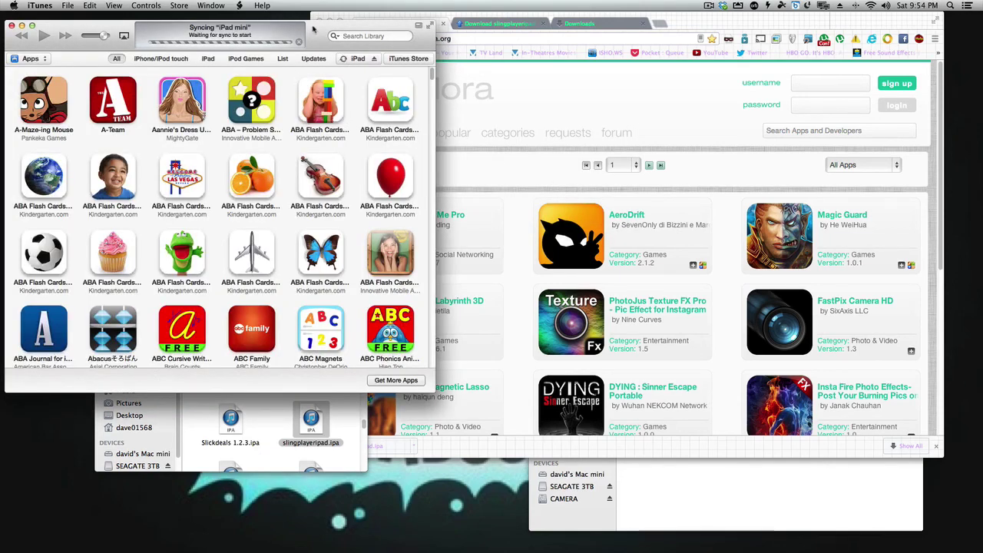
{"action": "left_click_drag", "start_coordinate": [313, 28], "coordinate": [308, 66]}
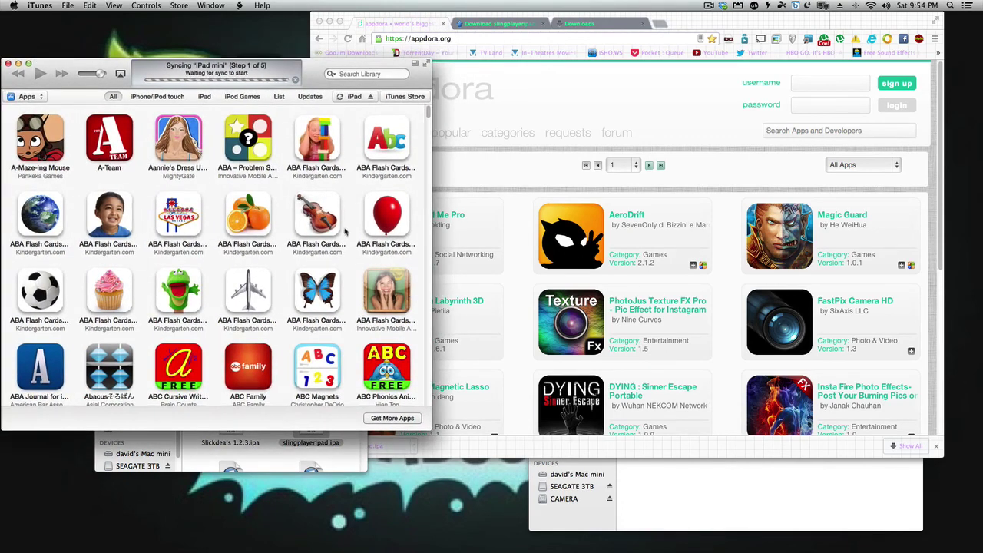
{"action": "left_click", "coordinate": [563, 102]}
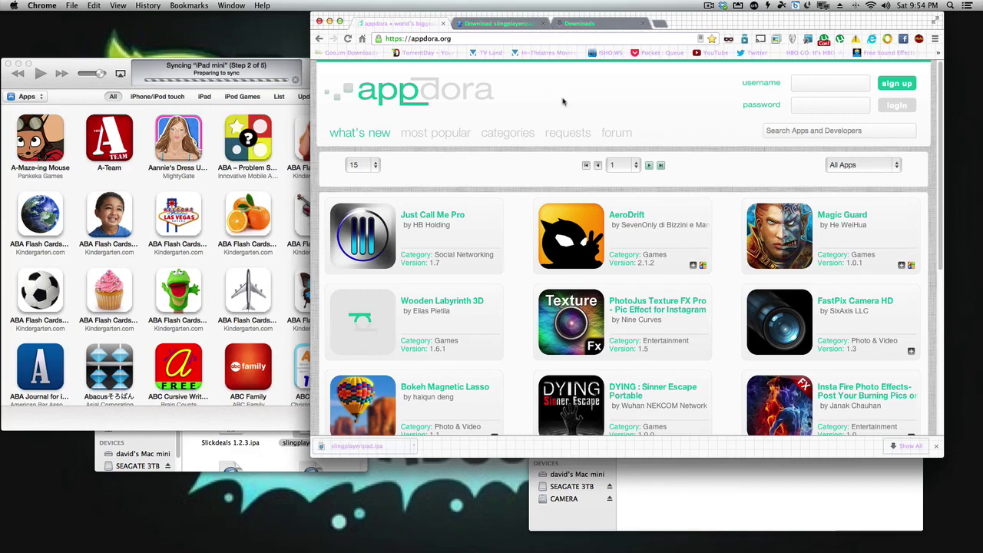